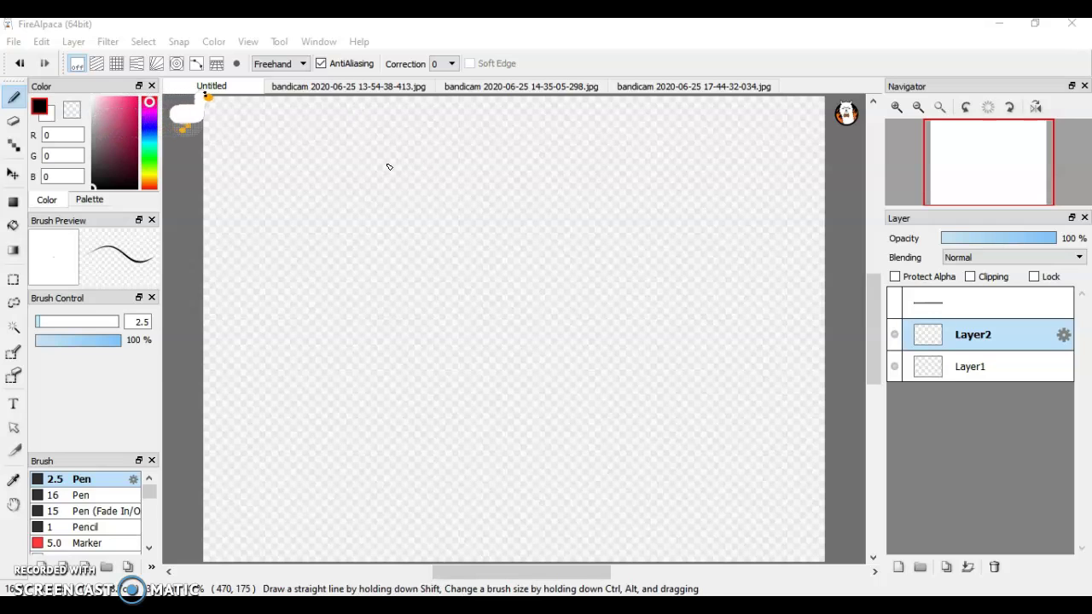
Step: Look through the three open bandicam JPG images and close them all, leaving only the untitled canvas open
click(324, 88)
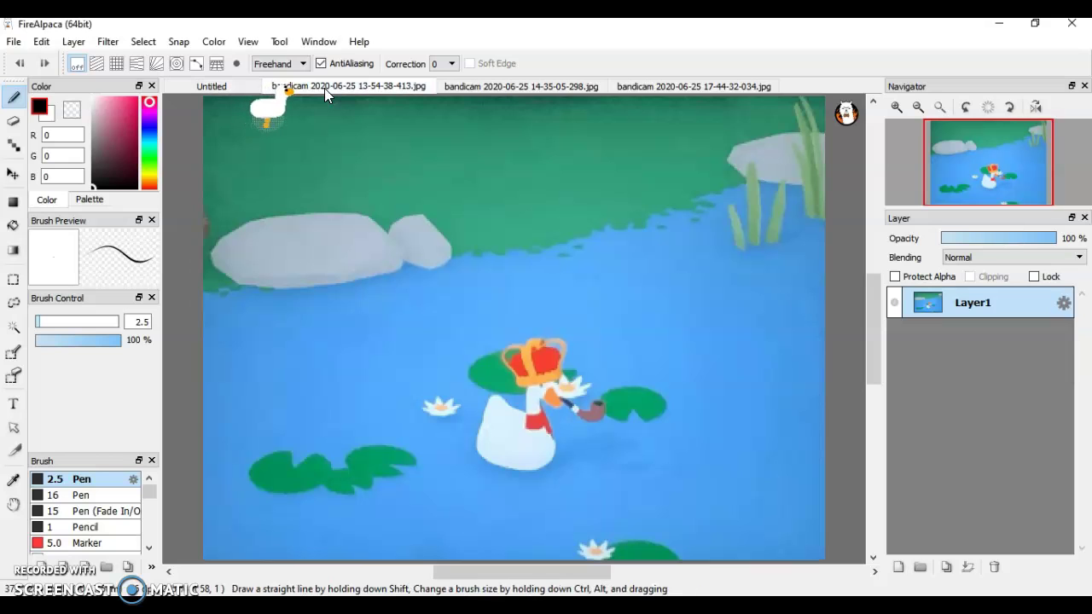
click(469, 88)
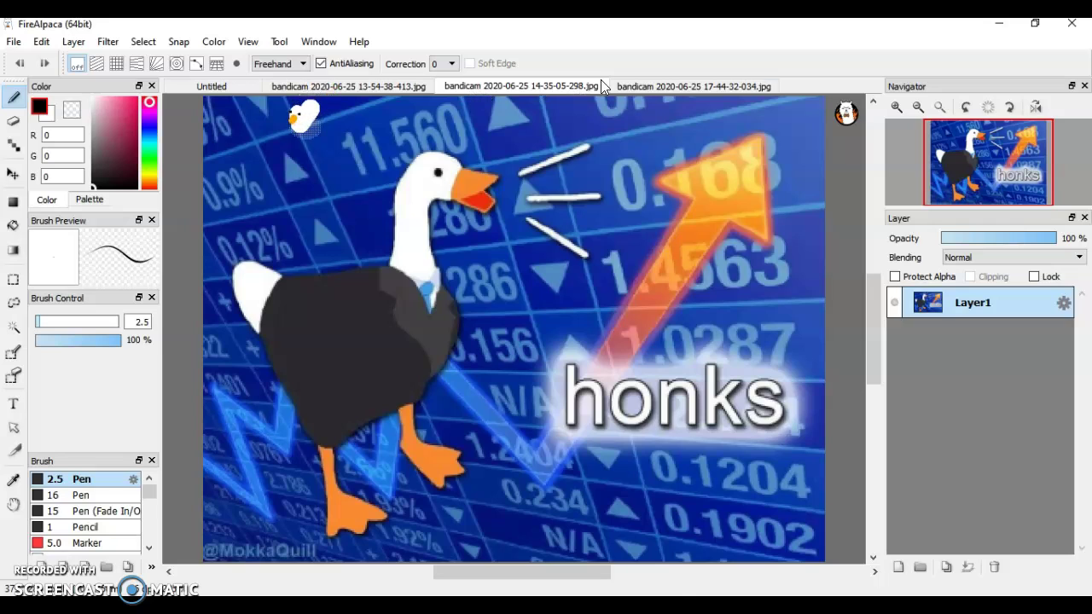
click(654, 85)
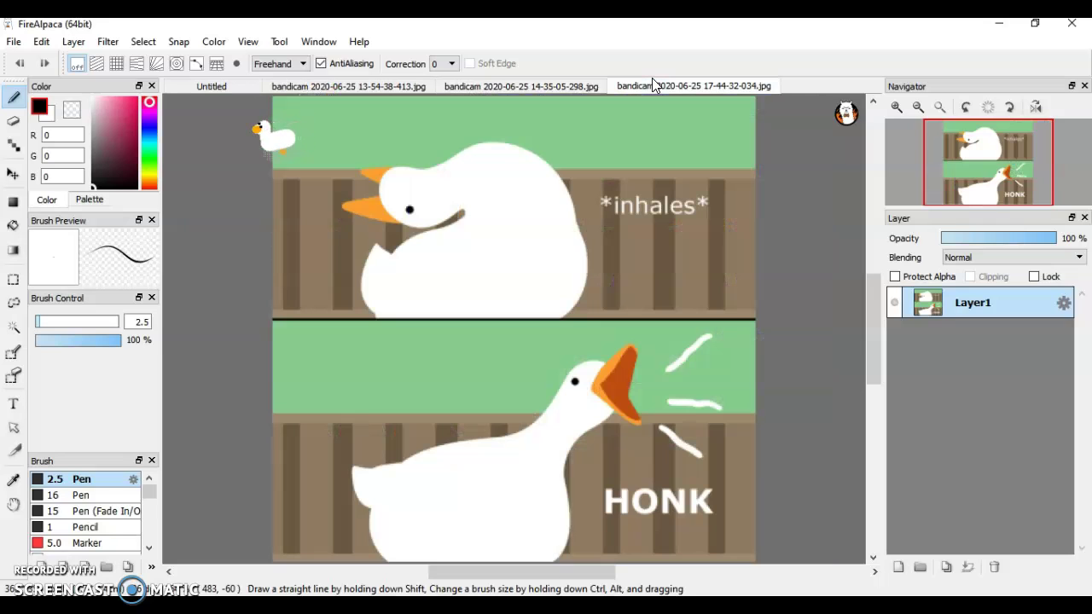
right_click(269, 85)
click(284, 92)
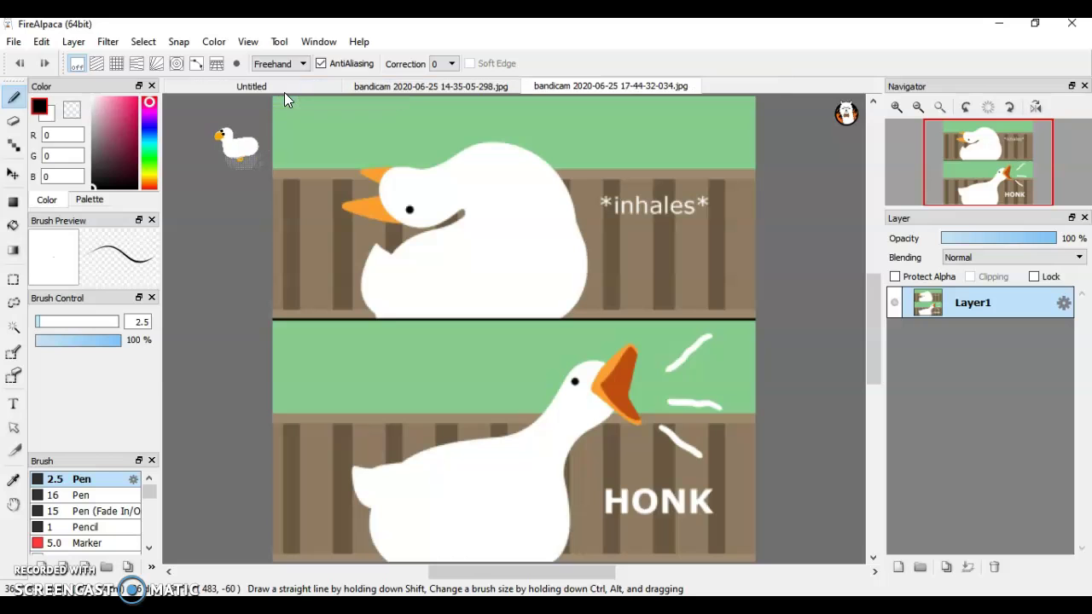
right_click(393, 86)
click(418, 96)
right_click(447, 85)
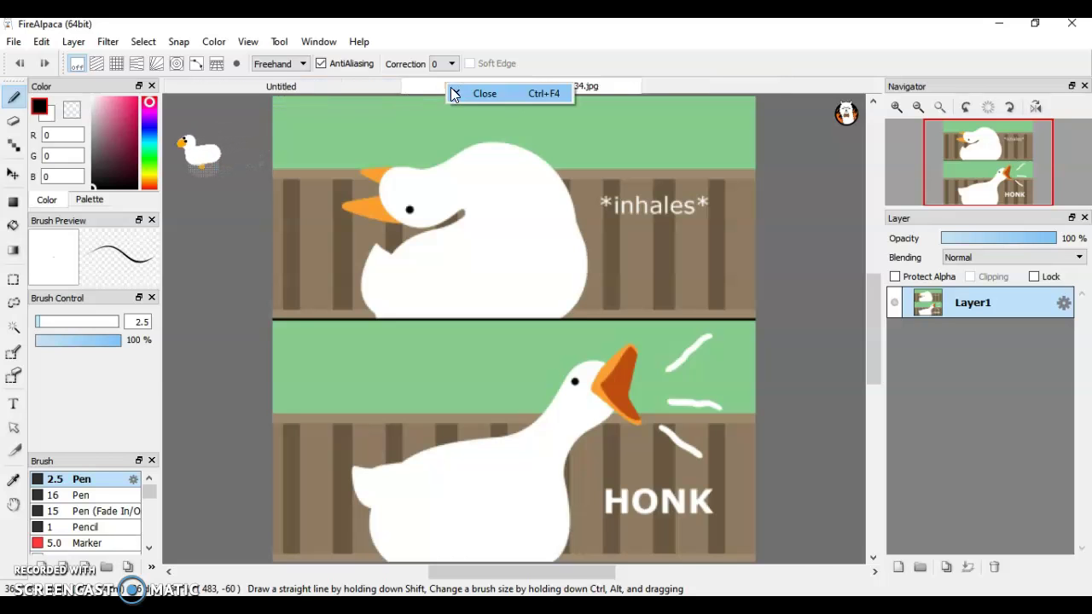
click(453, 96)
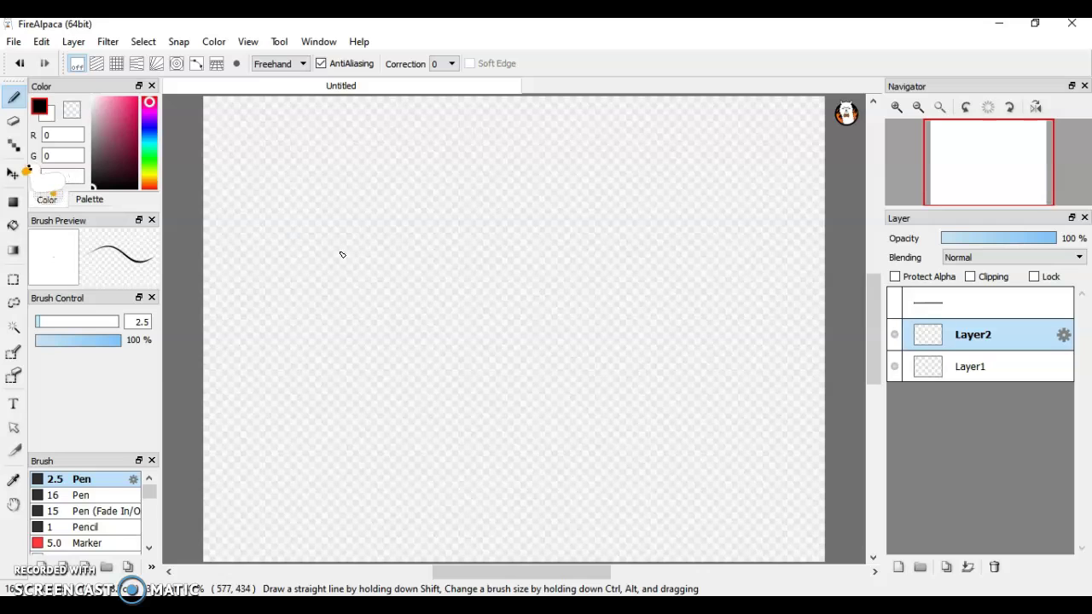
Step: Delete the hidden top layer above Layer2
click(972, 302)
click(994, 567)
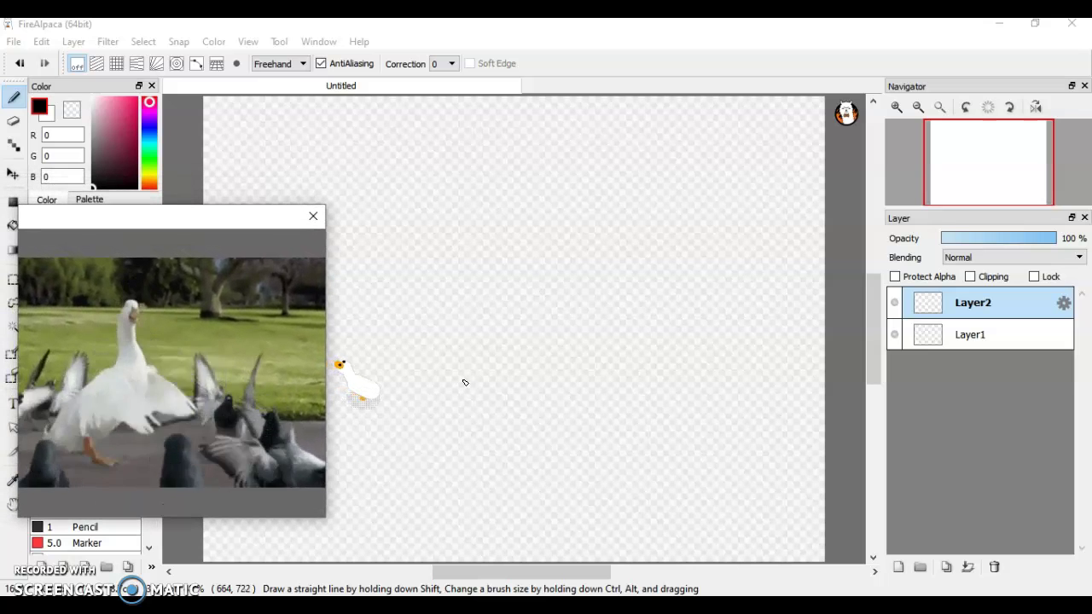
Step: Close the goose picture and "Not-epad" pop-up windows covering the canvas
click(312, 216)
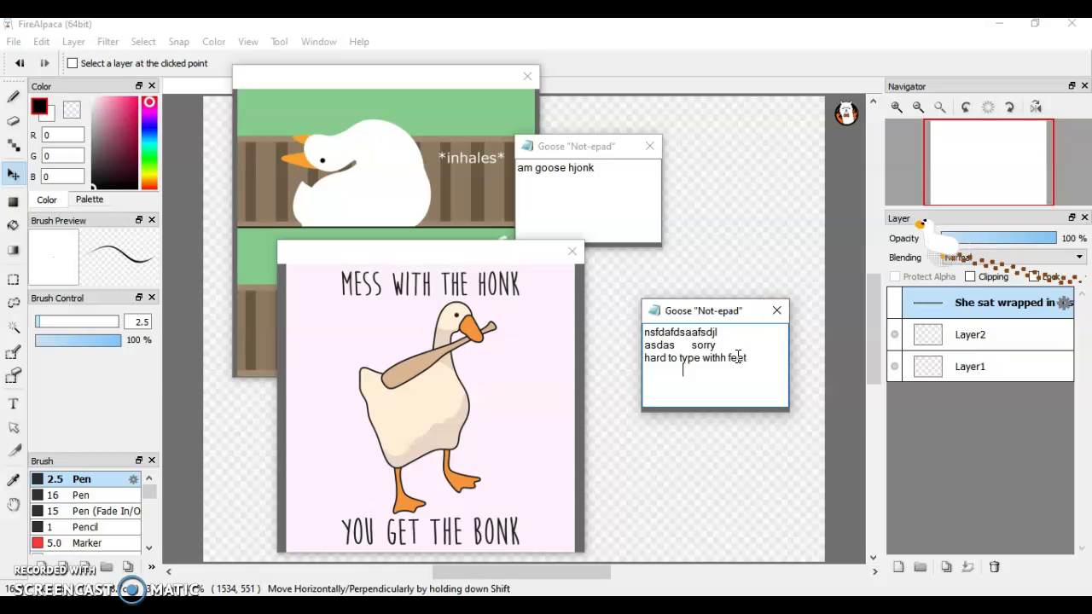
click(775, 312)
click(570, 251)
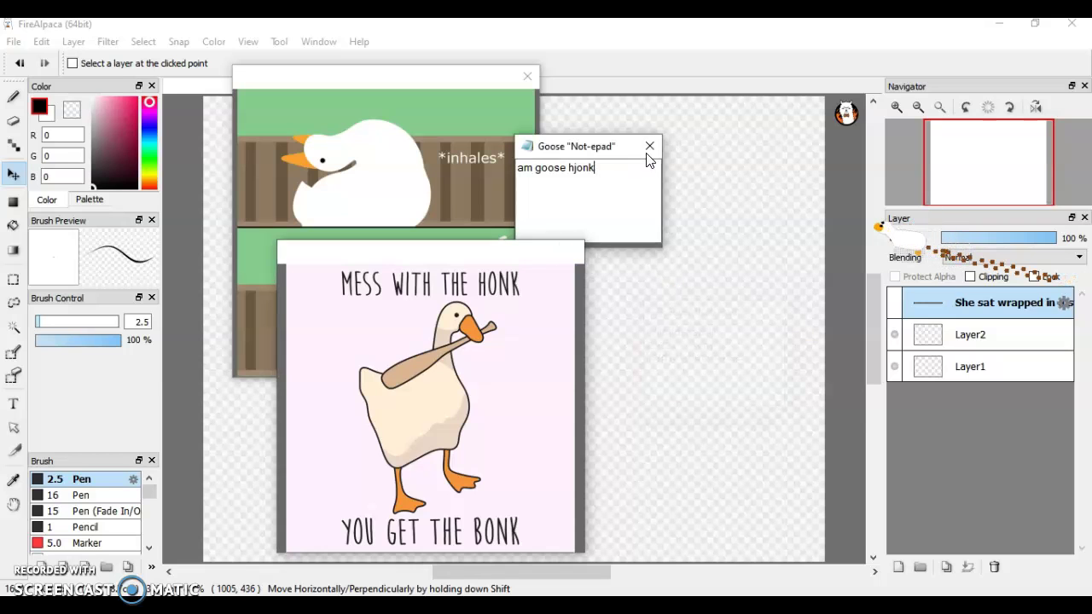
key(alt+F4)
click(528, 77)
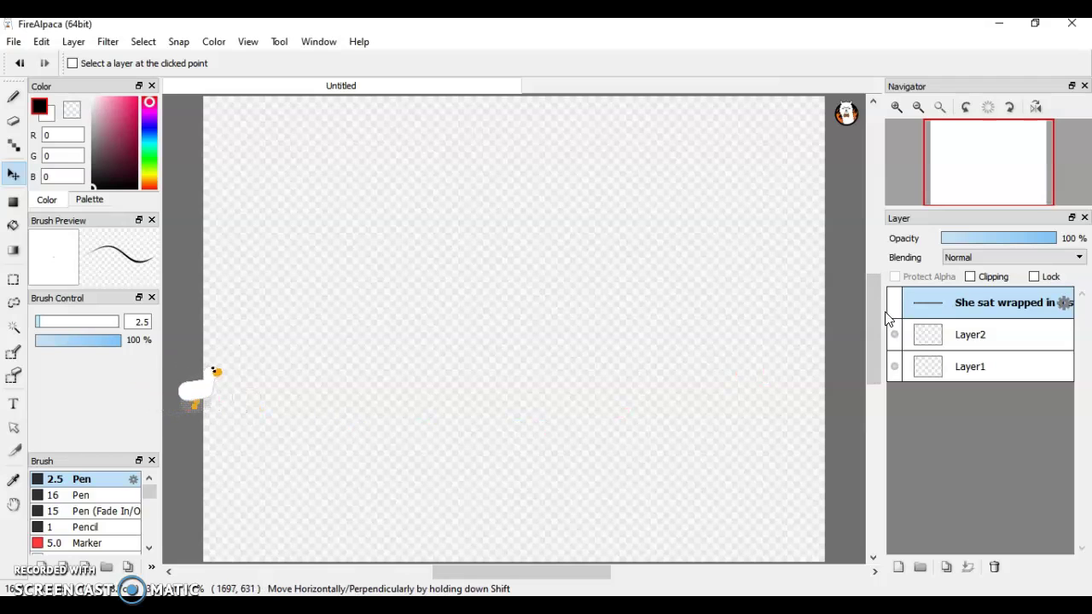
Step: Show the "She sat wrapped in a sweater" text layer and add a new empty layer beneath it for drawing with the brush
click(894, 303)
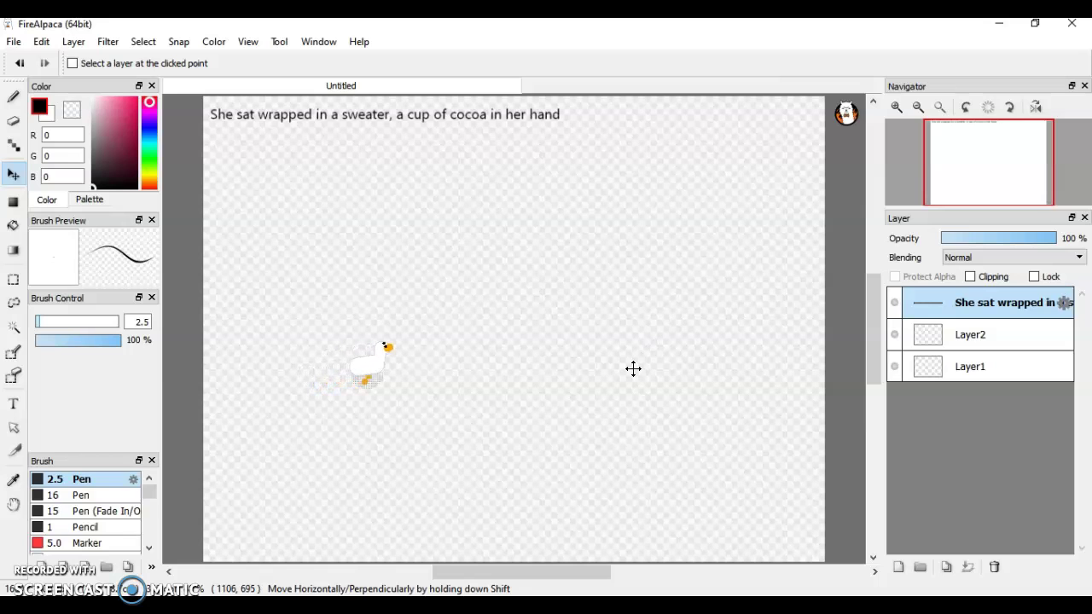
click(13, 97)
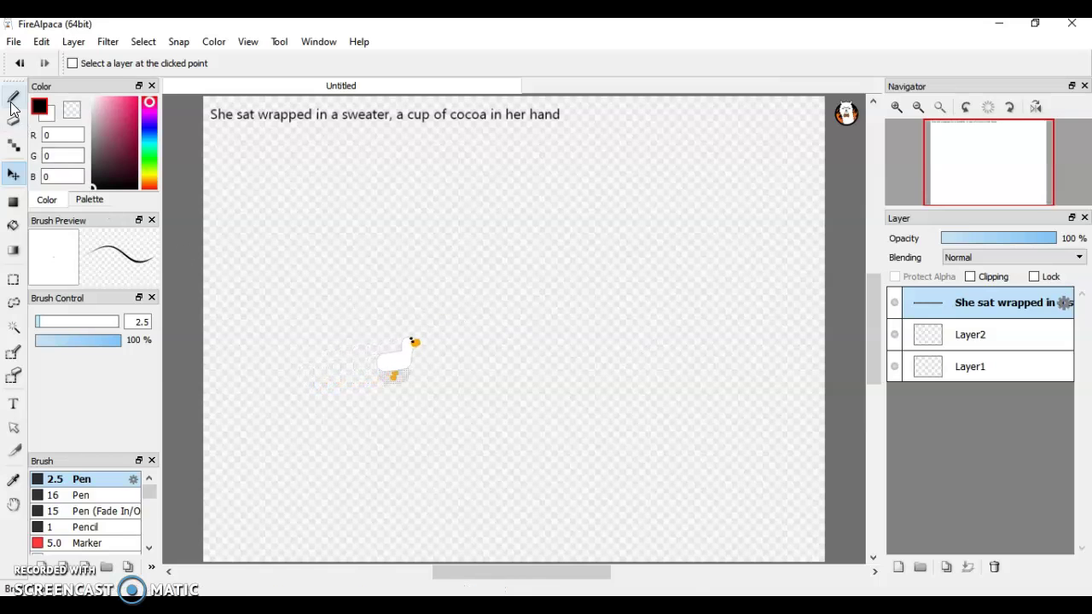
click(908, 350)
click(898, 567)
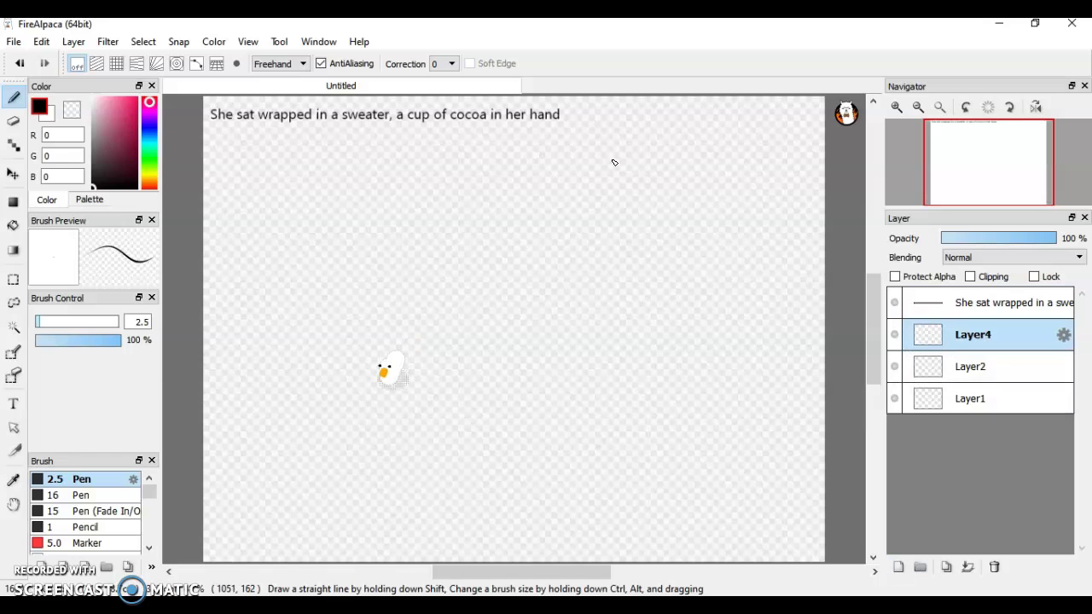
Step: Sketch the head as two overlapping freehand circles below the text with the 2.5 Pen, undoing unwanted attempts
drag(548, 164, 678, 182)
key(ctrl+z)
mouse_move(512, 164)
mouse_down()
mouse_move(577, 146)
mouse_move(607, 222)
mouse_up()
key(ctrl+z)
mouse_move(577, 151)
mouse_down()
mouse_move(499, 273)
mouse_move(573, 197)
mouse_move(519, 227)
mouse_move(614, 214)
mouse_up()
key(ctrl+z)
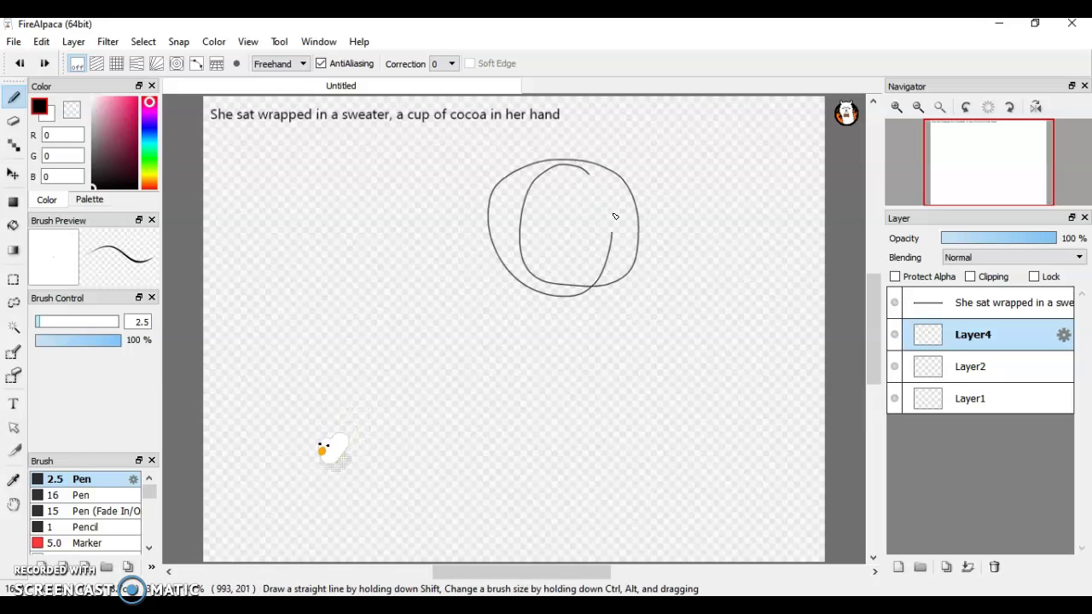
Step: Sketch the cheek, jaw and chin lines below the head circles with overlapping curved strokes
scroll(585, 227, up, 4)
mouse_move(416, 228)
mouse_down()
mouse_move(439, 442)
mouse_move(561, 516)
mouse_move(661, 528)
mouse_up()
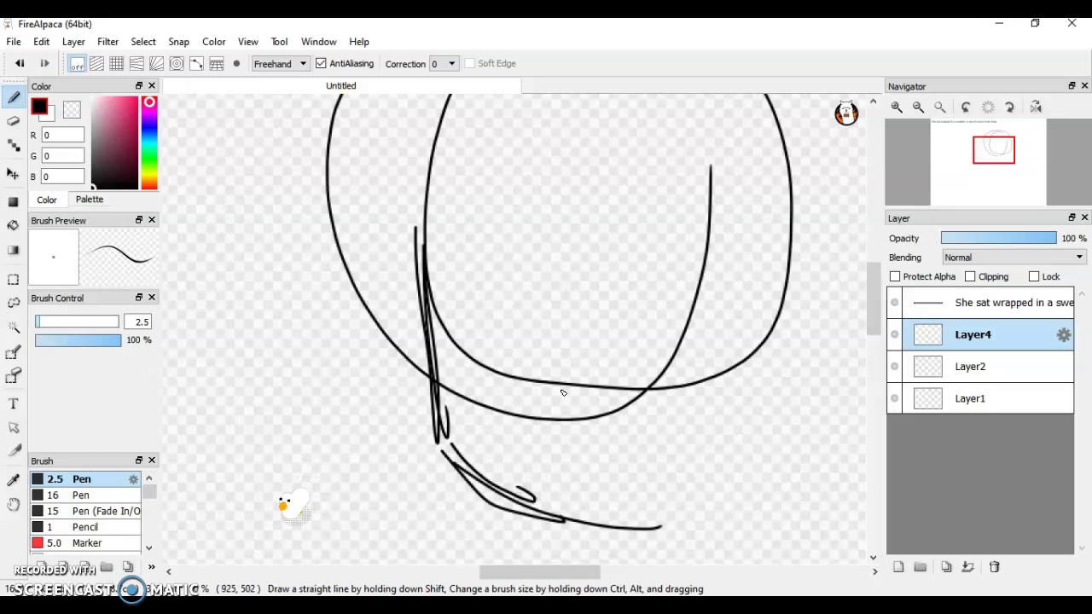
mouse_move(567, 522)
mouse_down()
mouse_move(721, 474)
mouse_move(636, 508)
mouse_move(579, 514)
mouse_up()
mouse_move(735, 424)
mouse_down()
mouse_move(684, 478)
mouse_move(586, 503)
mouse_up()
mouse_move(333, 199)
mouse_down()
mouse_move(261, 388)
mouse_move(311, 488)
mouse_up()
mouse_move(308, 366)
mouse_down()
mouse_move(318, 477)
mouse_move(346, 507)
mouse_up()
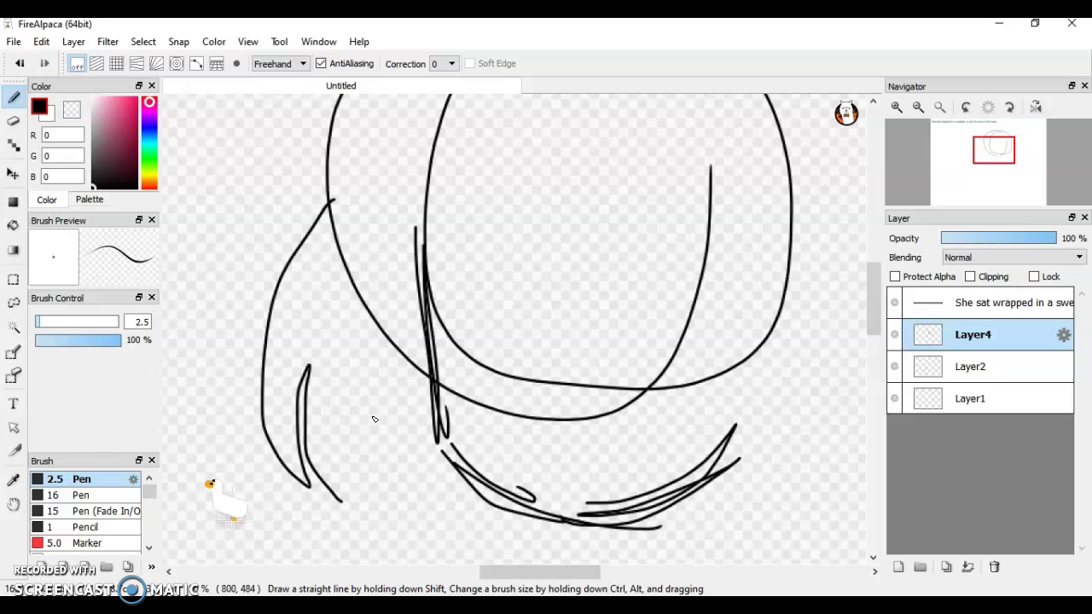
key(ctrl+z)
scroll(543, 315, down, 2)
scroll(329, 391, up, 1)
mouse_move(269, 378)
mouse_down()
mouse_move(363, 232)
mouse_move(360, 410)
mouse_move(411, 472)
mouse_move(516, 504)
mouse_up()
key(ctrl+z)
scroll(317, 284, down, 2)
Step: Draw the fringe inside the head circle with curved strands and a diagonal lock running down the middle
scroll(457, 151, up, 4)
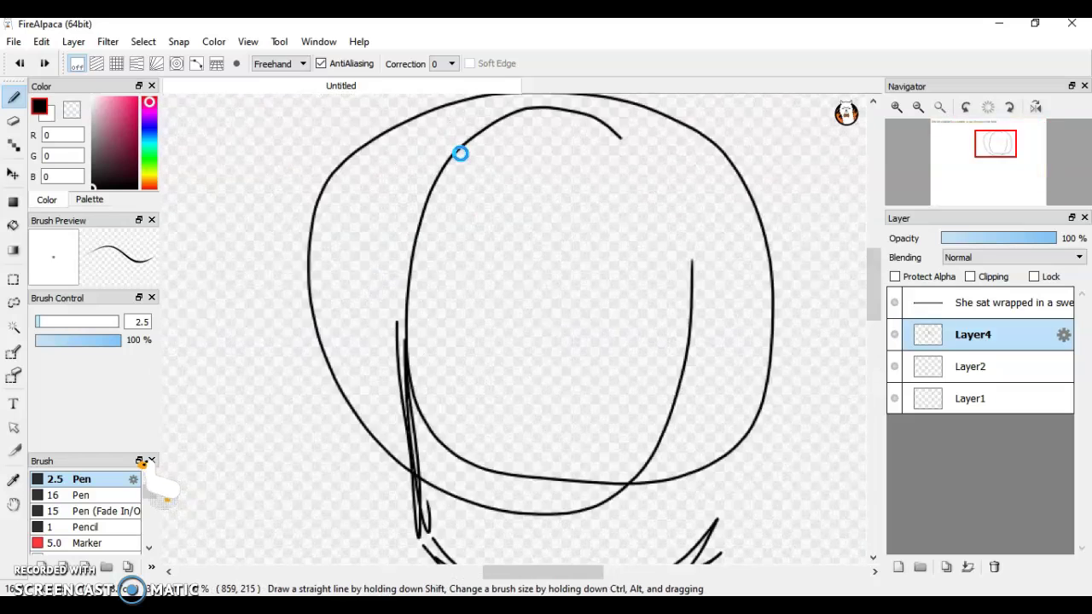
drag(445, 148, 442, 422)
mouse_move(431, 299)
mouse_down()
mouse_move(493, 415)
mouse_move(575, 446)
mouse_up()
drag(495, 265, 557, 428)
drag(527, 329, 574, 471)
drag(605, 251, 590, 495)
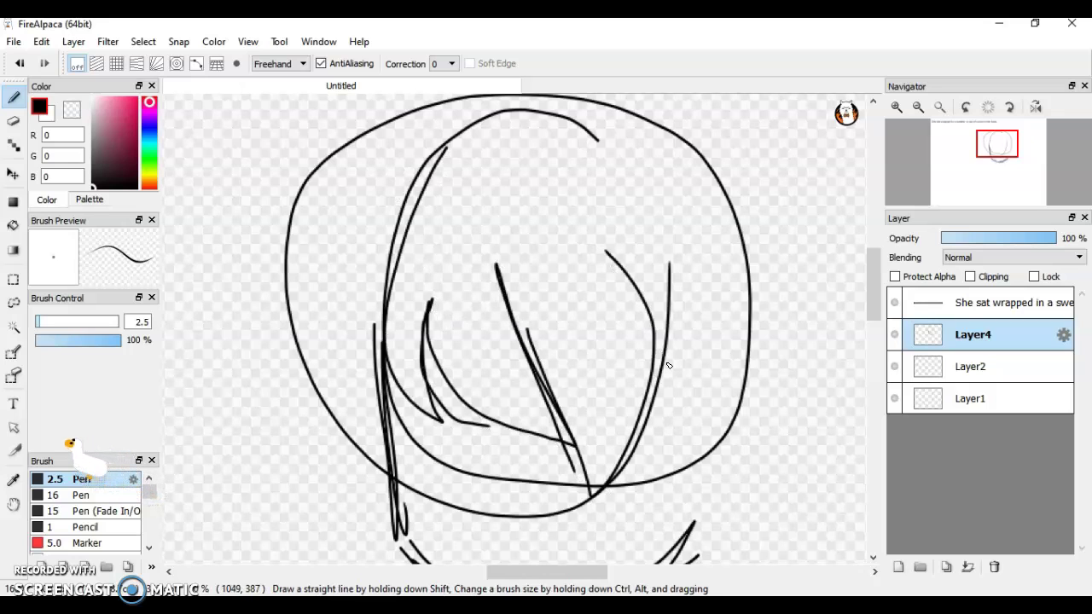
Step: Add curved hair strands at both outer sides of the fringe
drag(638, 316, 636, 444)
drag(656, 237, 631, 446)
drag(393, 176, 362, 382)
mouse_move(350, 305)
mouse_down()
mouse_move(345, 338)
mouse_move(393, 436)
mouse_up()
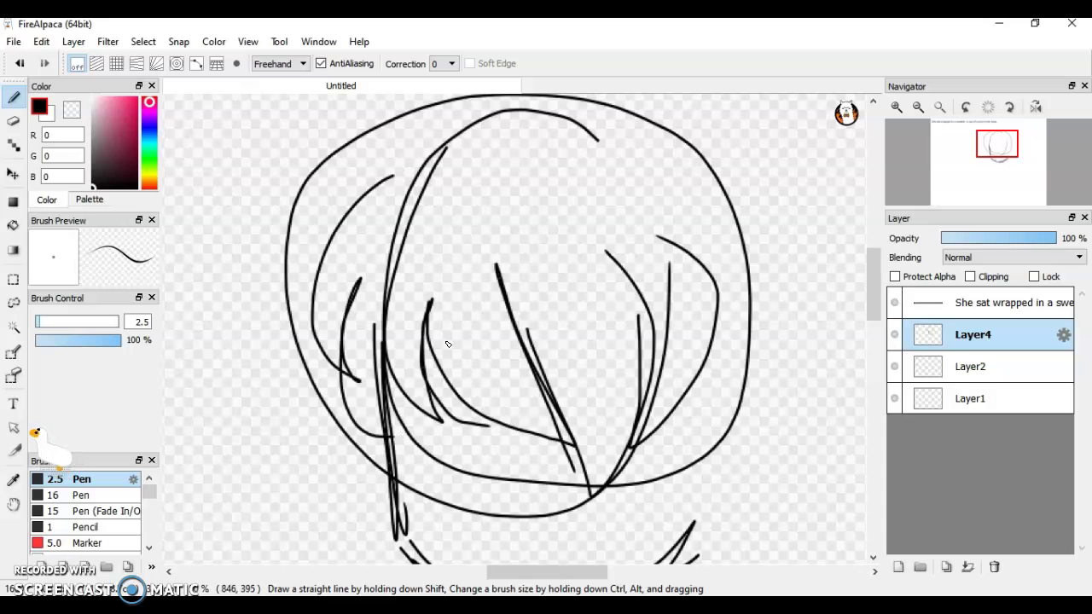
Step: Draw a long pointed hair lock hanging past the chin on the left side of the face
scroll(512, 210, down, 2)
scroll(512, 442, up, 2)
drag(371, 146, 381, 442)
drag(379, 324, 423, 488)
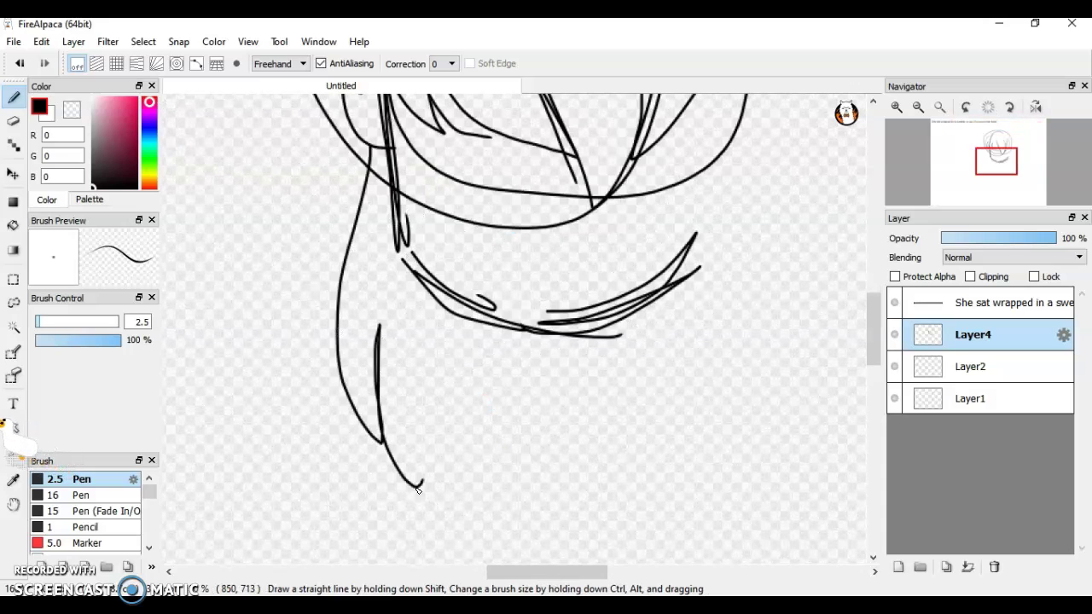
drag(405, 261, 448, 524)
Step: Draw the matching long hair lock on the right side of the face, redoing its outer edge closer in
drag(629, 159, 670, 378)
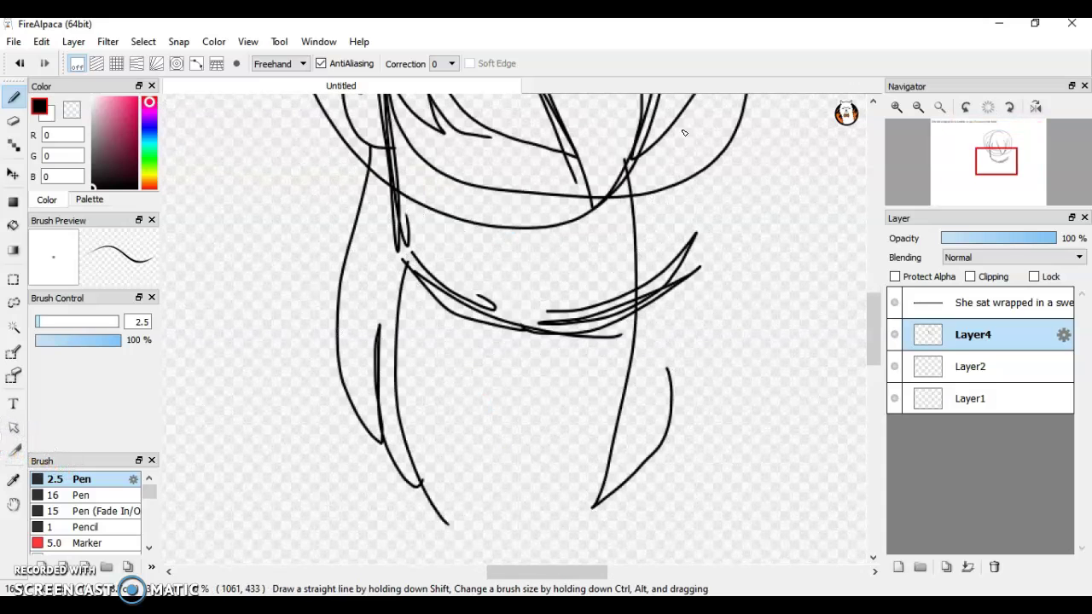
drag(686, 143, 738, 414)
drag(704, 327, 640, 530)
key(ctrl+z)
key(ctrl+z)
mouse_move(690, 134)
mouse_down()
mouse_move(698, 359)
mouse_move(655, 477)
mouse_up()
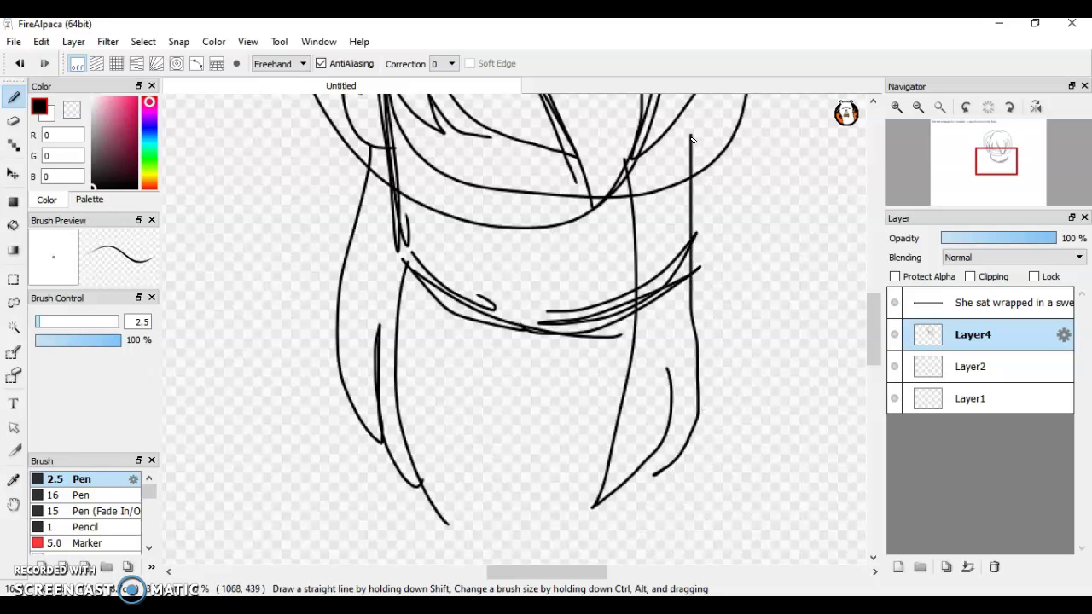
scroll(616, 389, down, 3)
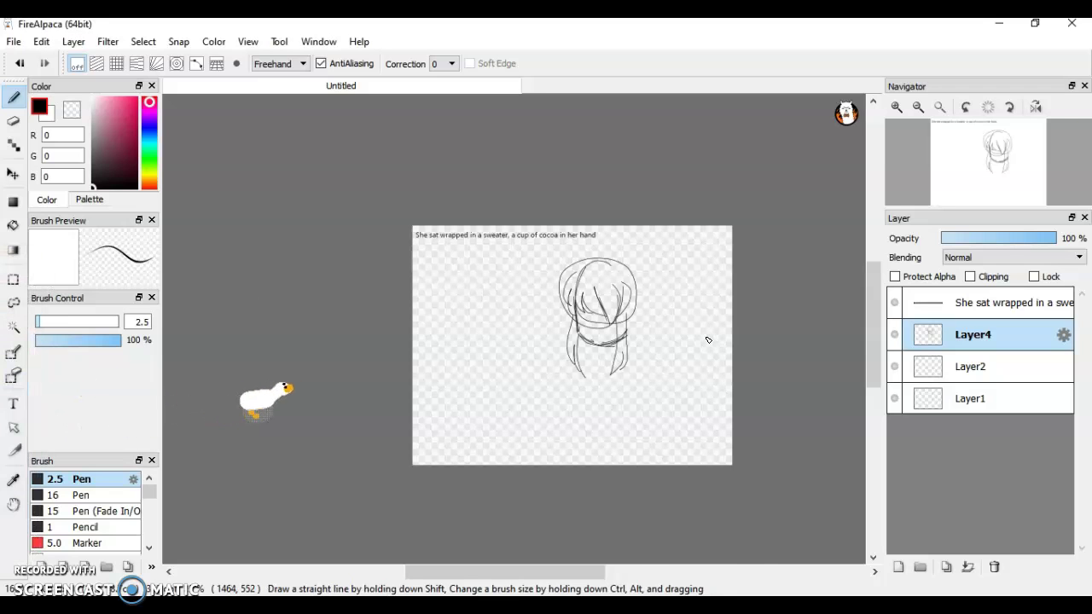
Step: Strengthen the hair outline around the top of the head and add a long outer strand down its right side
scroll(707, 340, up, 2)
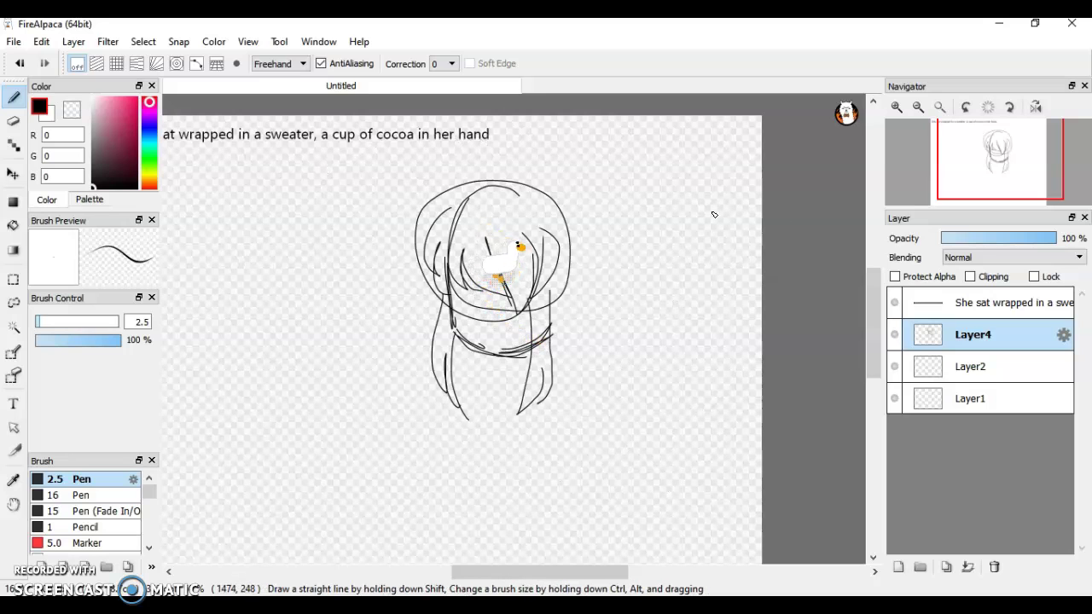
scroll(625, 198, up, 2)
drag(300, 181, 256, 264)
mouse_move(452, 172)
mouse_down()
mouse_move(505, 199)
mouse_move(553, 372)
mouse_up()
drag(259, 266, 318, 178)
scroll(487, 128, down, 1)
scroll(488, 179, up, 2)
mouse_move(541, 164)
mouse_down()
mouse_move(609, 504)
mouse_move(557, 165)
mouse_up()
scroll(541, 150, down, 2)
Step: Draw the eyes as thick horizontal lines under the fringe and the mouth as a short flat line above the chin
scroll(472, 285, up, 3)
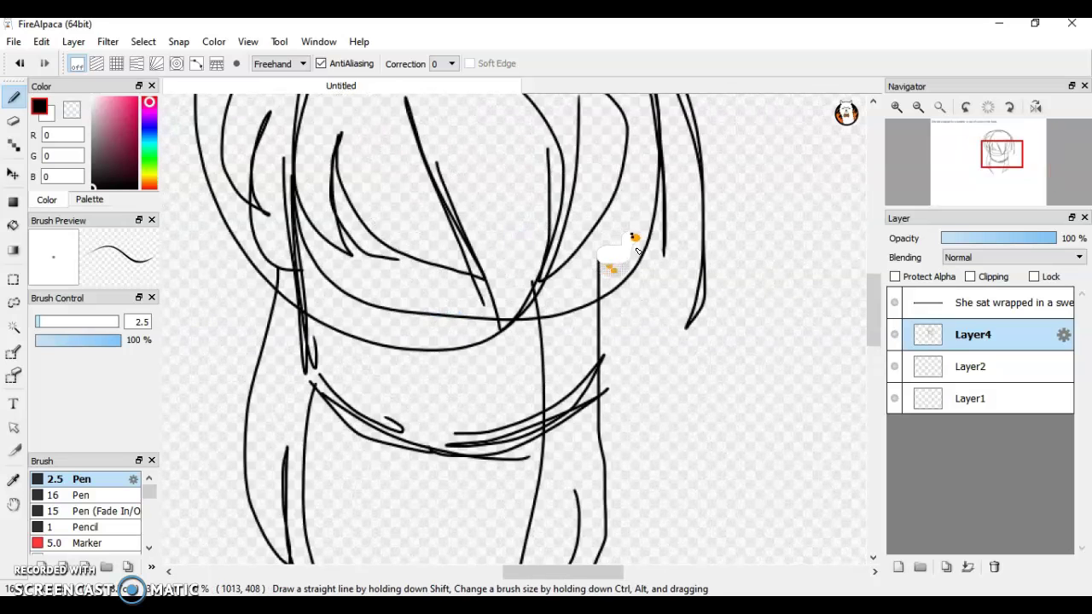
drag(358, 276, 522, 274)
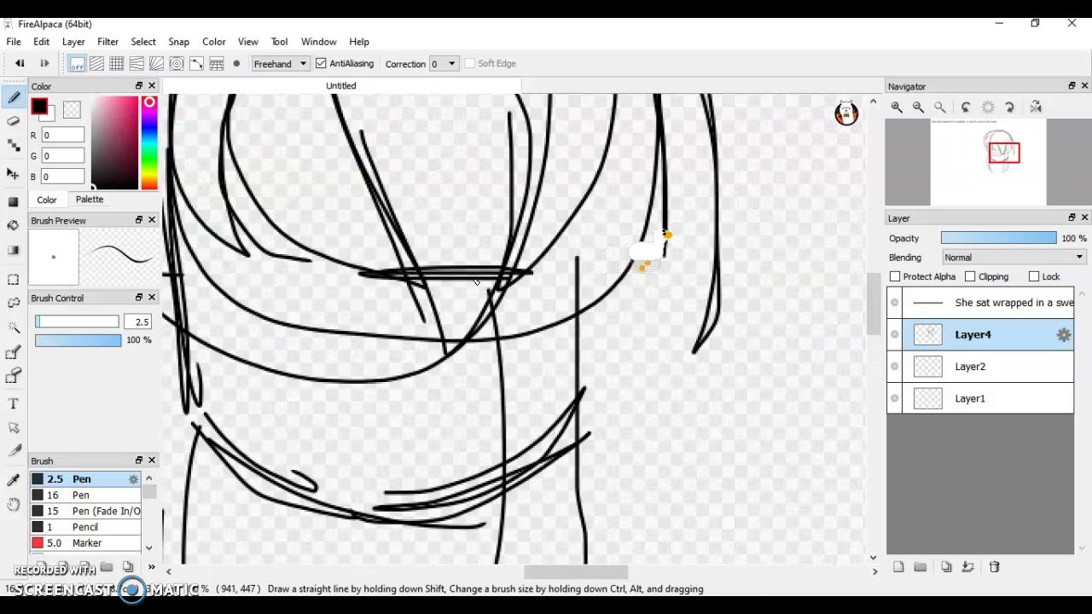
drag(616, 282, 426, 281)
mouse_move(222, 271)
mouse_down()
mouse_move(180, 274)
mouse_move(270, 279)
mouse_up()
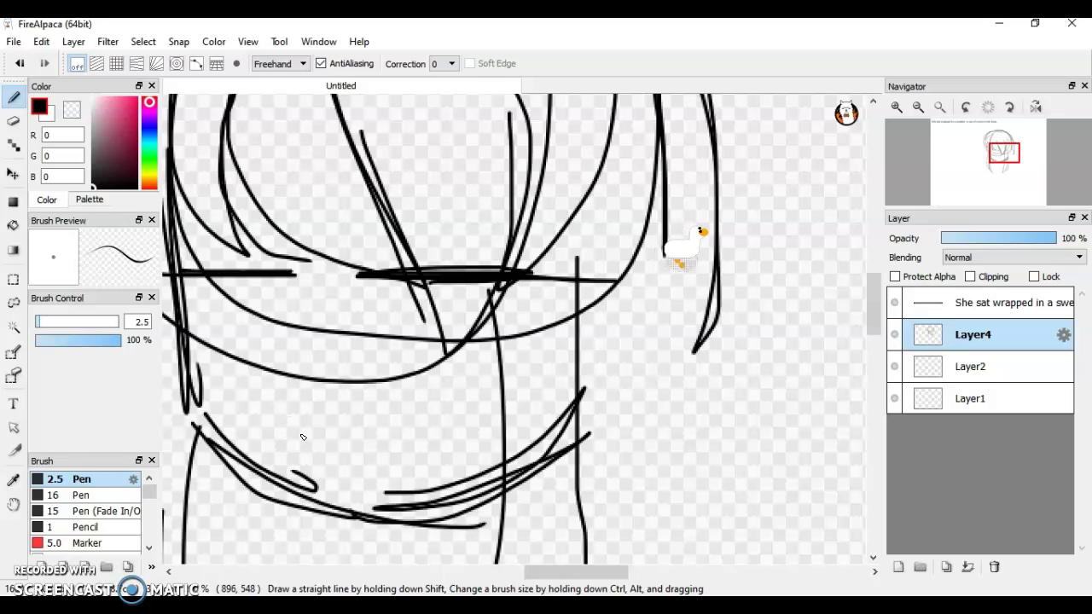
drag(274, 439, 425, 443)
Step: Draw long thin horizontal lines with short upright ends above both eyes and add small marks beside the mouth
scroll(547, 403, down, 1)
mouse_move(373, 231)
mouse_down()
mouse_move(364, 245)
mouse_move(712, 283)
mouse_up()
scroll(427, 237, up, 1)
key(ctrl+z)
drag(318, 283, 165, 257)
scroll(556, 415, up, 1)
drag(475, 429, 489, 431)
scroll(490, 458, down, 1)
scroll(550, 248, down, 3)
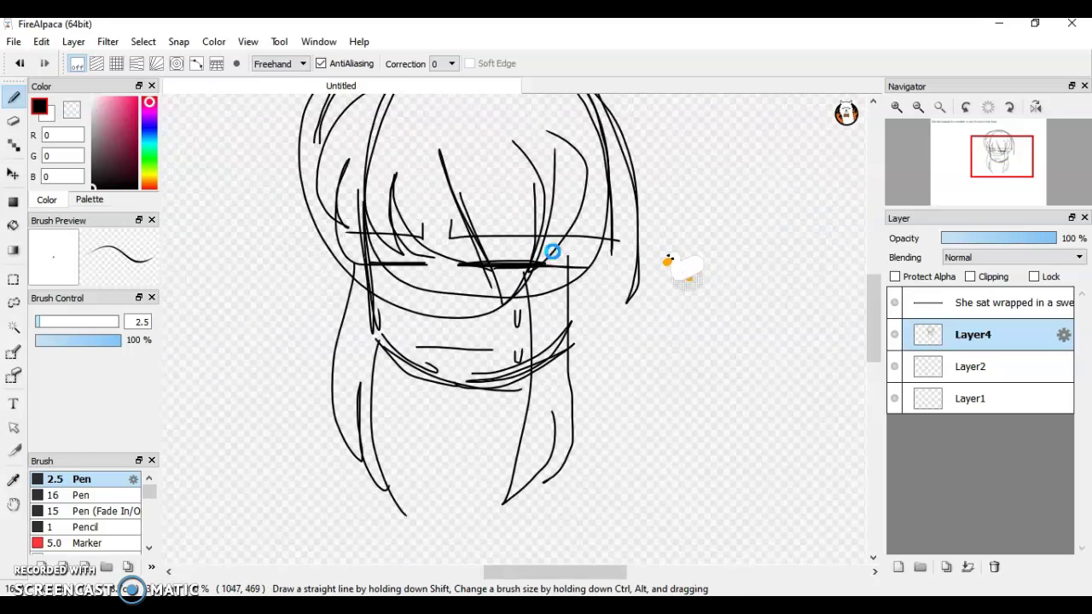
Step: Extend the outer hair on both sides, curving it to the jaw on the right and adding pointed strands on the left
scroll(516, 311, up, 1)
scroll(567, 233, up, 2)
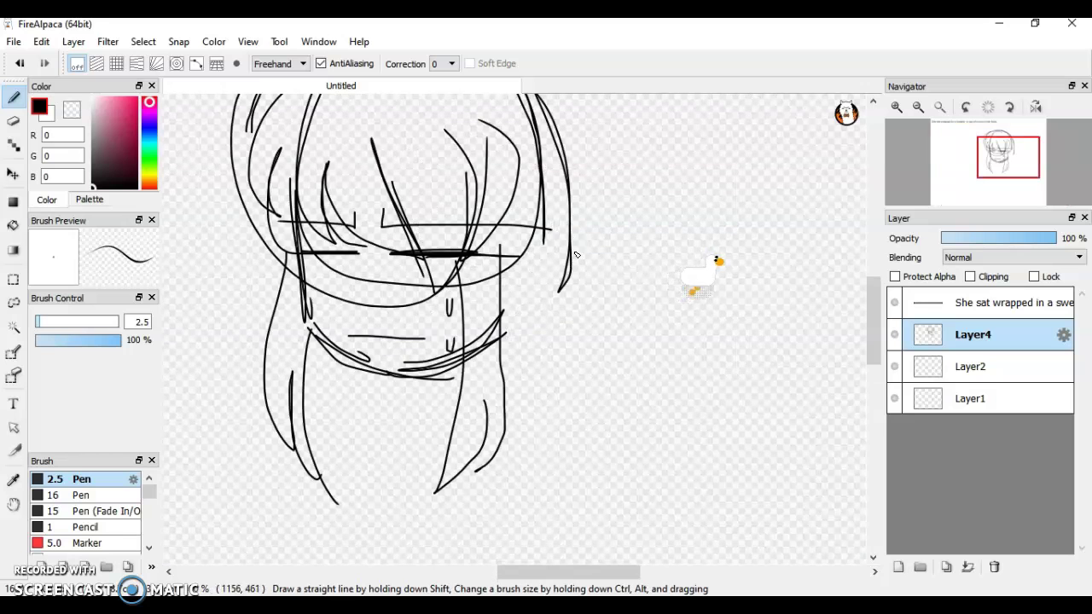
scroll(597, 276, down, 2)
scroll(592, 275, up, 1)
scroll(590, 274, down, 1)
scroll(588, 273, up, 1)
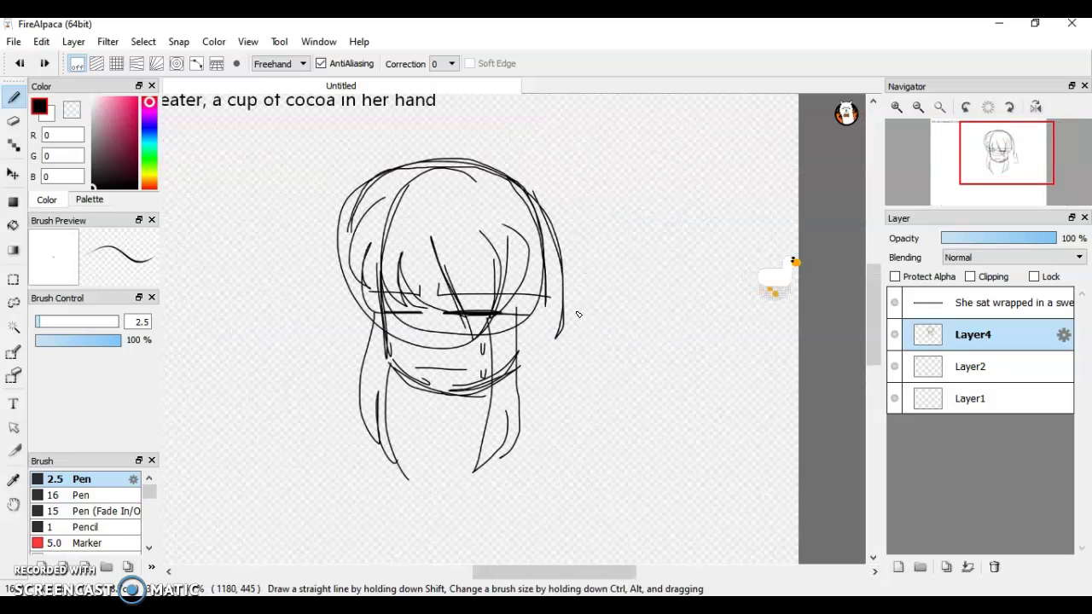
drag(504, 394, 544, 291)
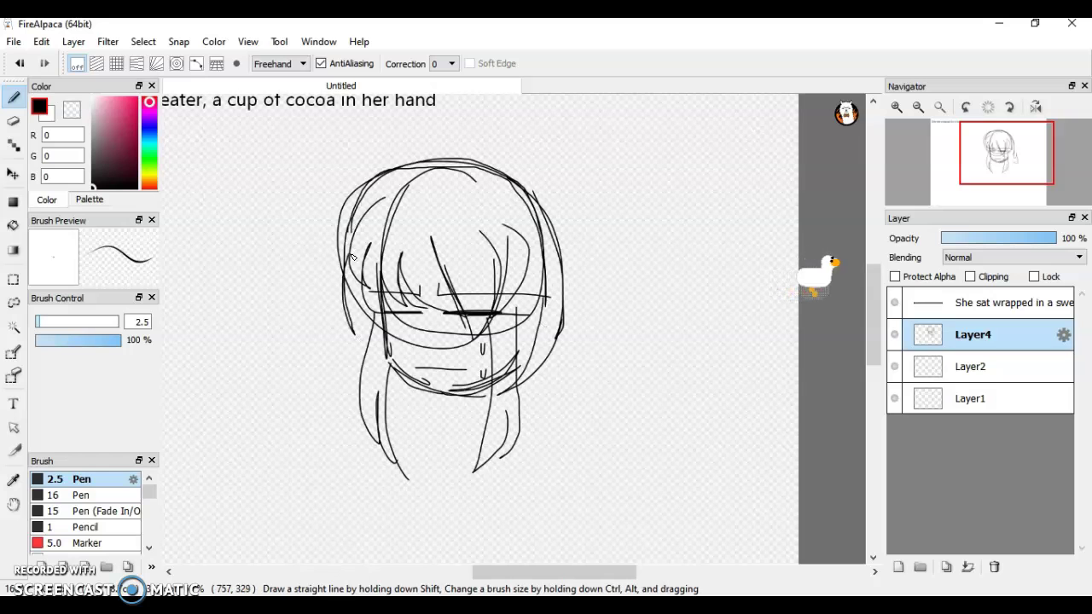
drag(345, 255, 347, 301)
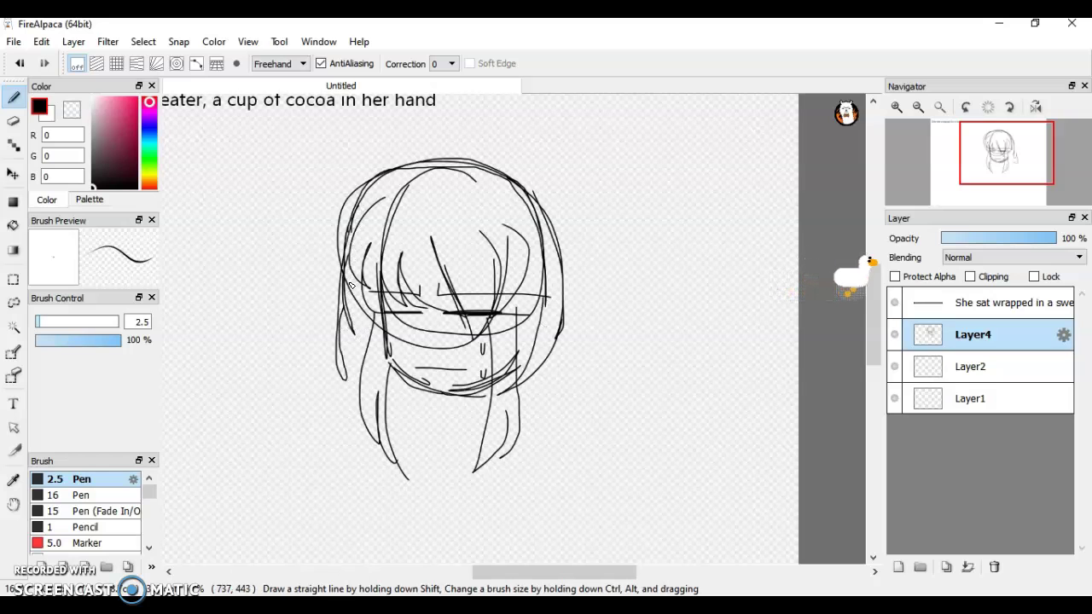
scroll(349, 285, up, 1)
drag(374, 420, 357, 339)
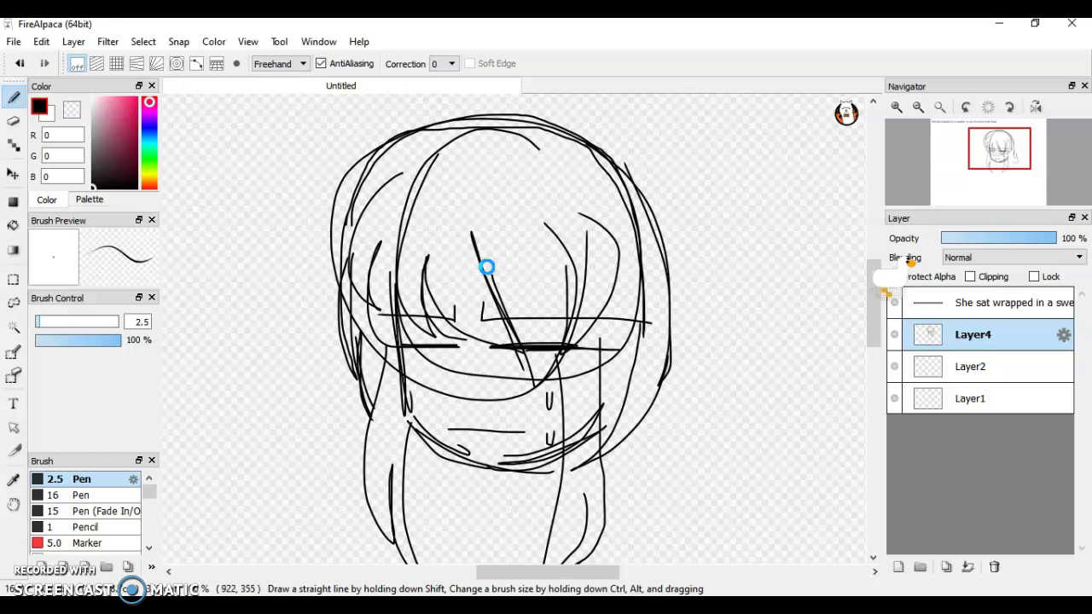
Step: Draw a side ponytail with a rounded loop at the head's upper right and long strands falling to a pointed, curved end
scroll(486, 267, down, 3)
scroll(522, 326, up, 1)
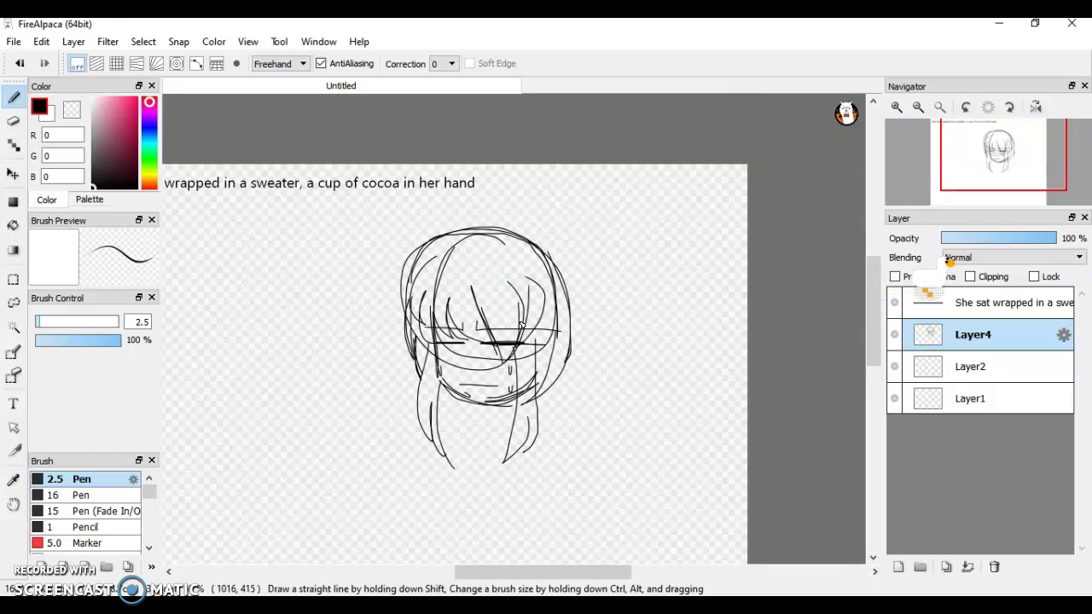
scroll(521, 327, up, 1)
scroll(568, 284, up, 1)
scroll(568, 285, down, 1)
mouse_move(500, 205)
mouse_down()
mouse_move(585, 179)
mouse_move(529, 333)
mouse_up()
key(ctrl+z)
scroll(538, 194, up, 1)
drag(482, 201, 540, 257)
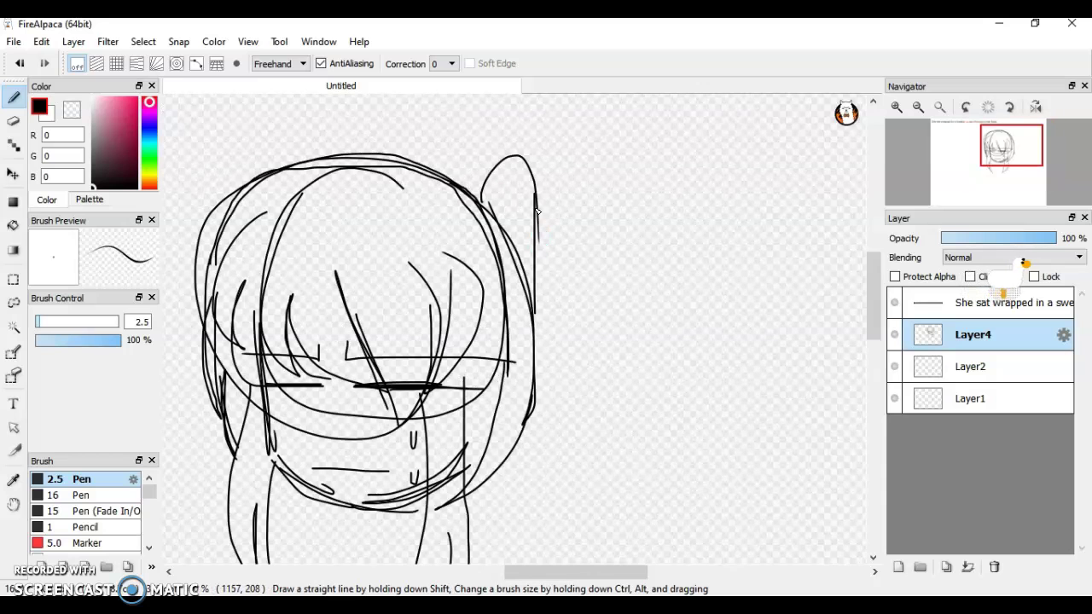
scroll(550, 320, down, 1)
scroll(572, 319, up, 1)
mouse_move(536, 196)
mouse_down()
mouse_move(598, 418)
mouse_move(576, 437)
mouse_move(549, 296)
mouse_move(572, 471)
mouse_move(582, 356)
mouse_move(535, 498)
mouse_up()
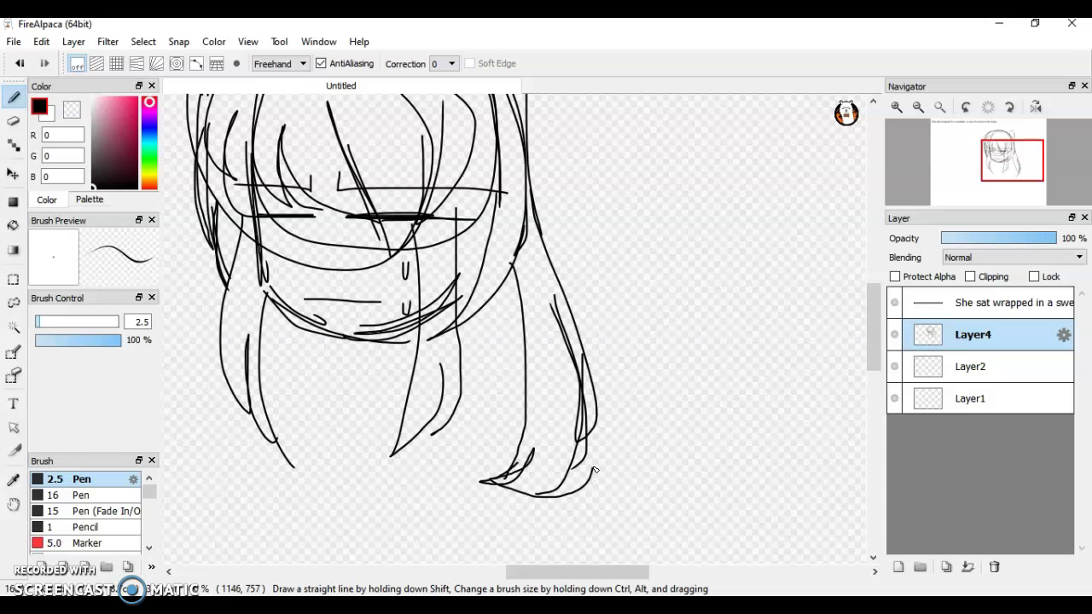
scroll(528, 496, down, 3)
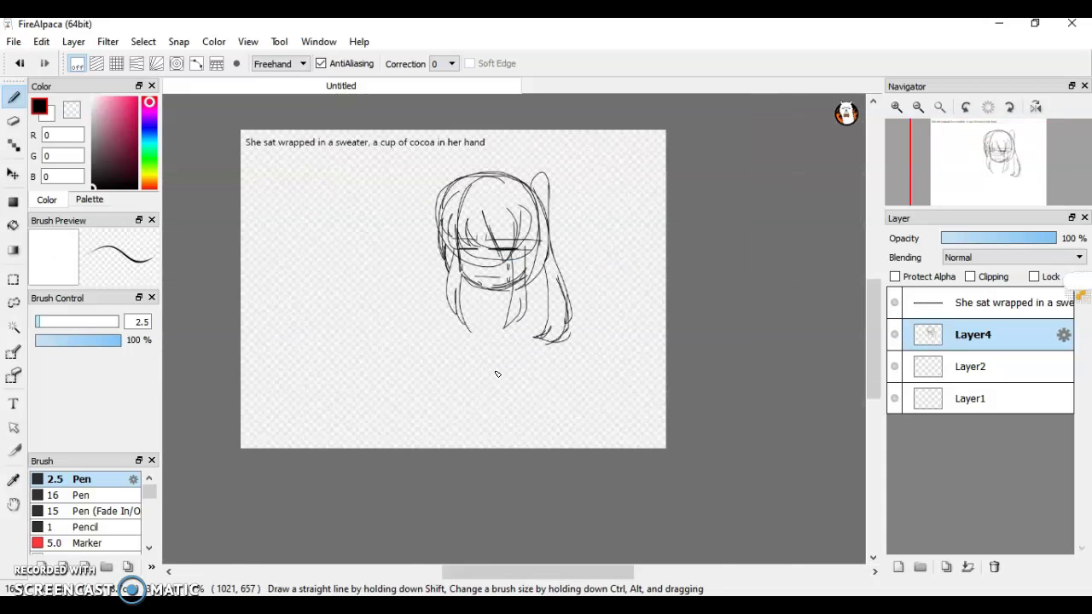
scroll(545, 260, up, 2)
scroll(545, 260, up, 1)
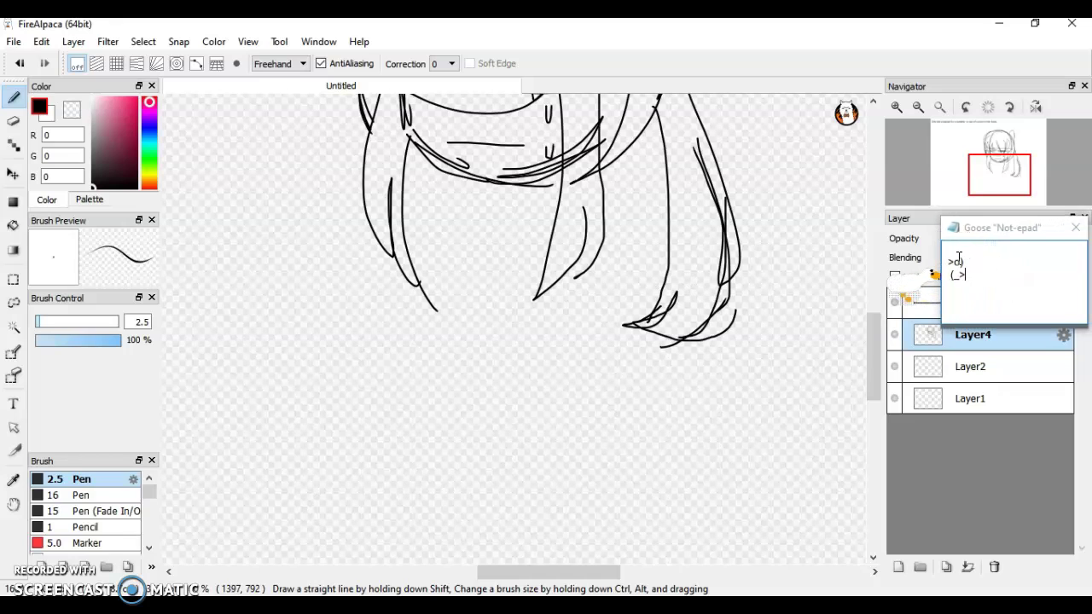
Step: Copy the two-line text goose from the Goose "Not-epad" window and add it to the canvas as a text layer
drag(934, 259, 960, 278)
key(ctrl+c)
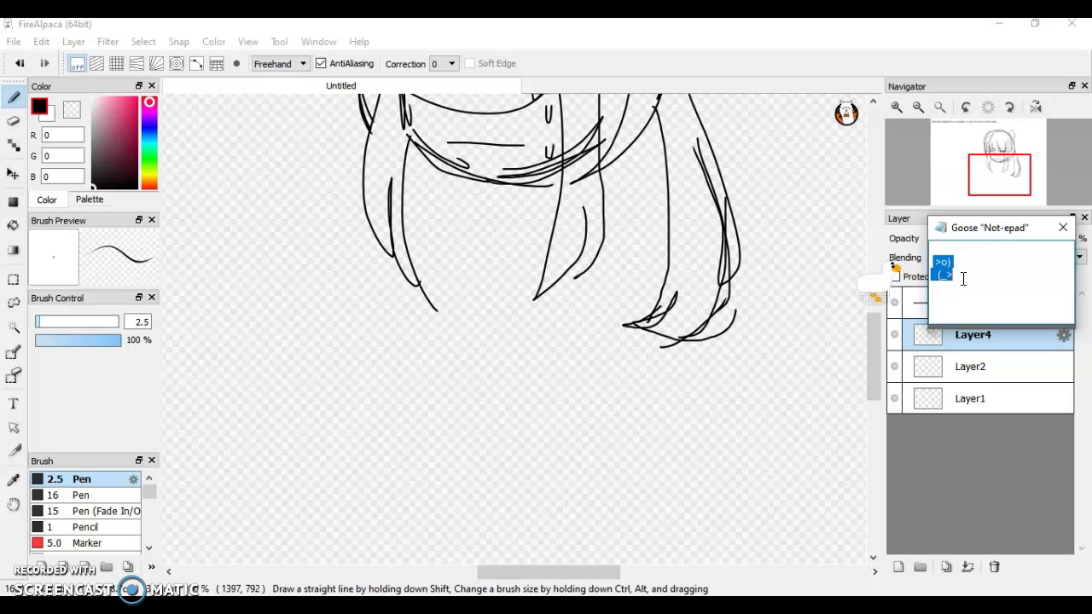
click(963, 278)
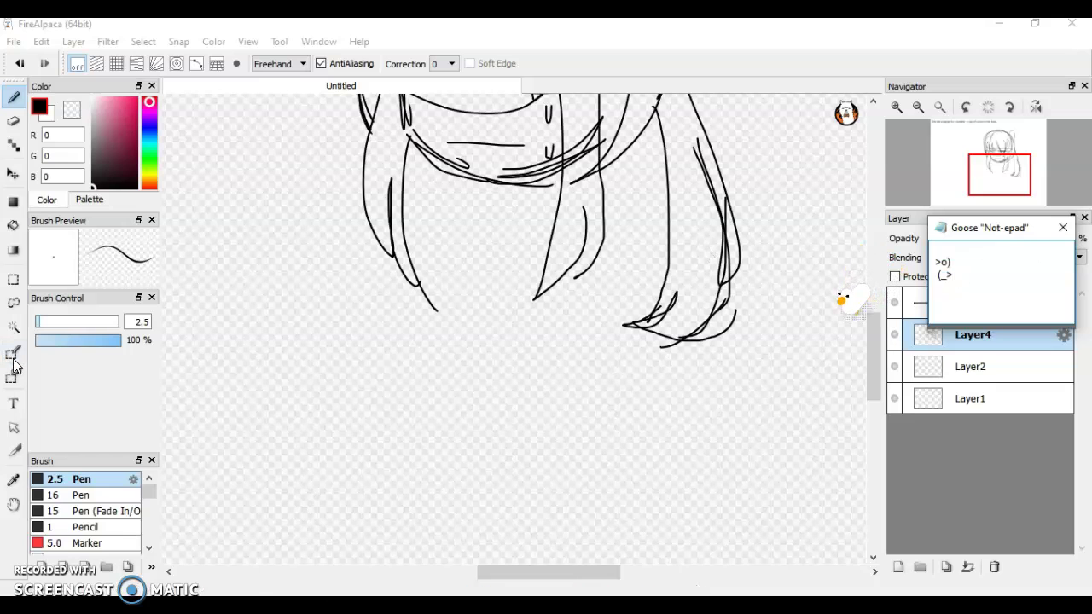
click(13, 406)
click(352, 299)
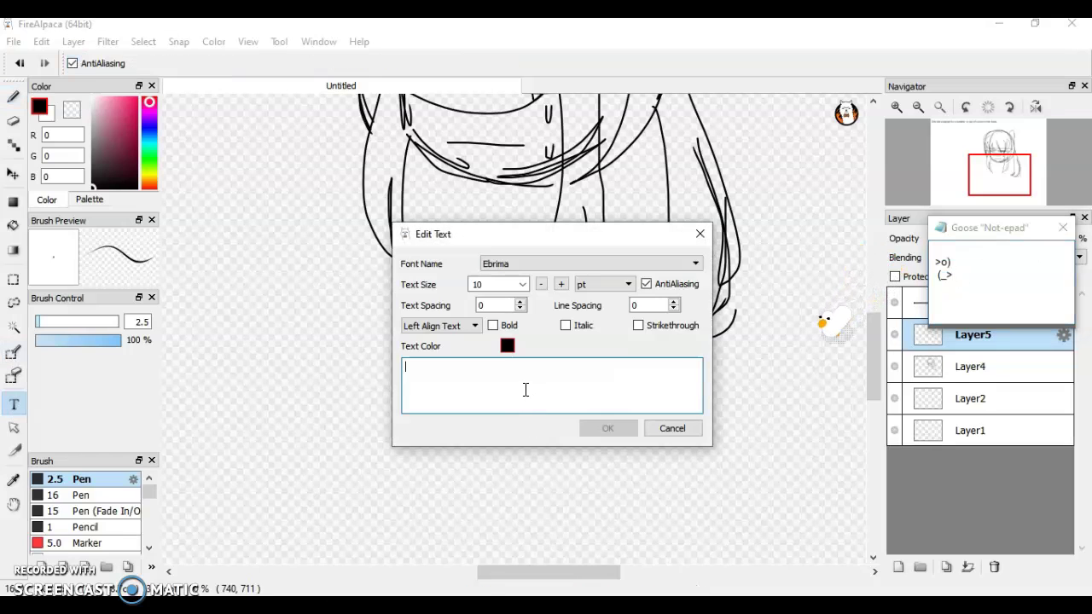
key(ctrl+v)
click(613, 433)
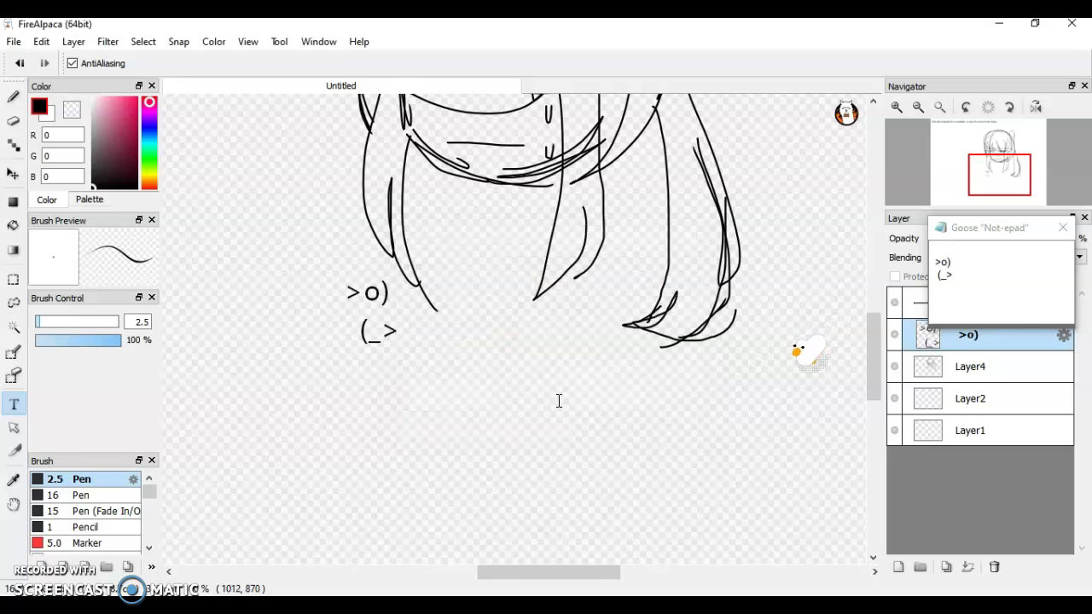
Step: Move the text goose below the start of the prompt, close the goose note, and place the goose layer above the prompt layer
key(ctrl+minus)
key(ctrl+minus)
click(13, 174)
drag(540, 383, 330, 254)
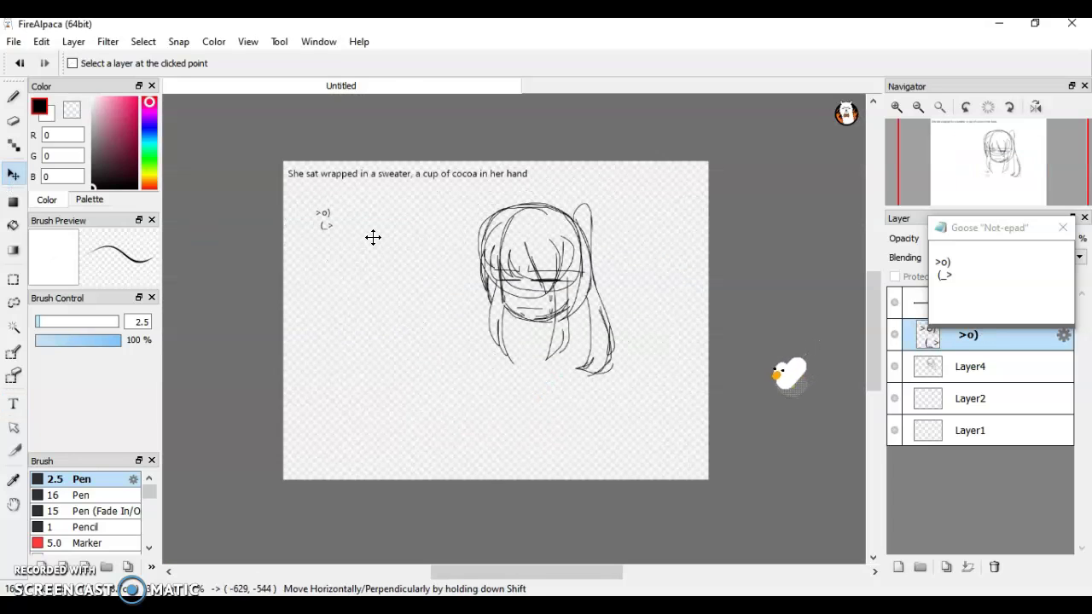
click(1058, 231)
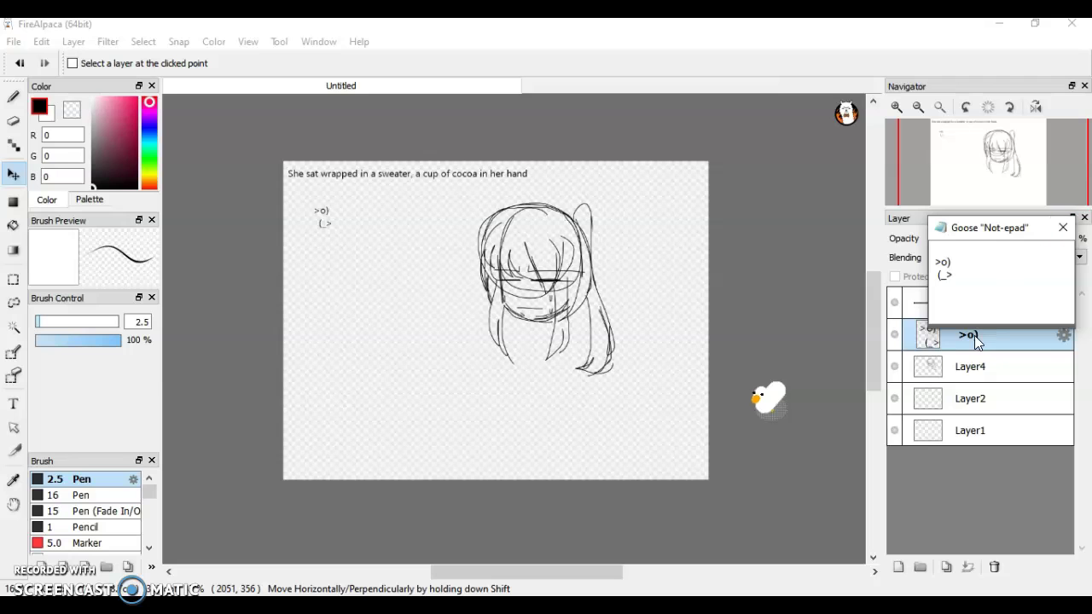
drag(936, 341, 960, 296)
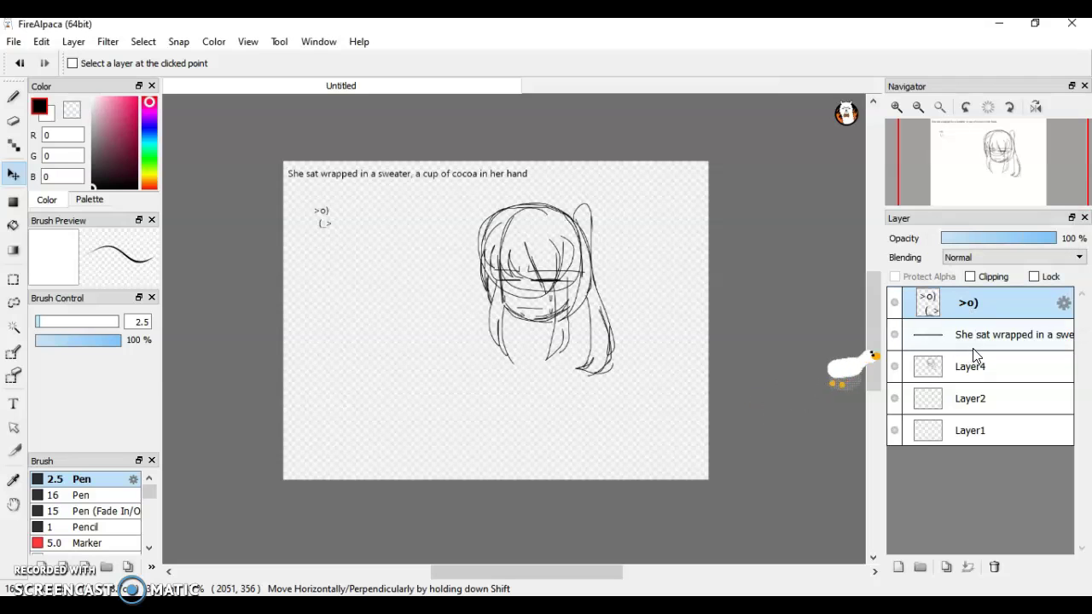
Step: On Layer4, draw short curved pen strokes at the base of the ponytail where it meets the head
click(999, 362)
click(13, 96)
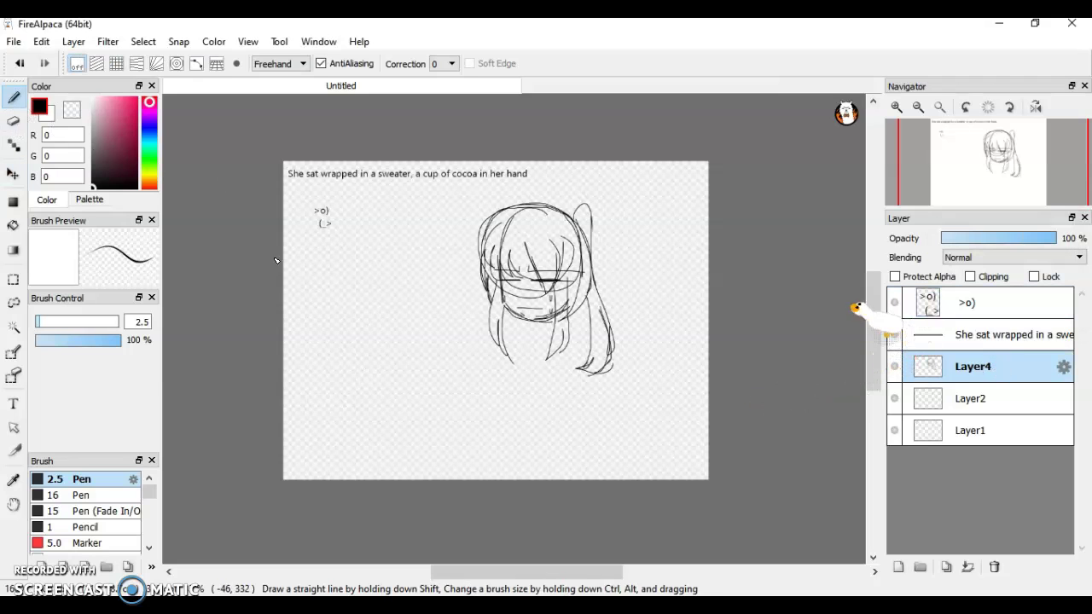
scroll(488, 390, up, 1)
scroll(488, 390, up, 1)
scroll(484, 212, down, 3)
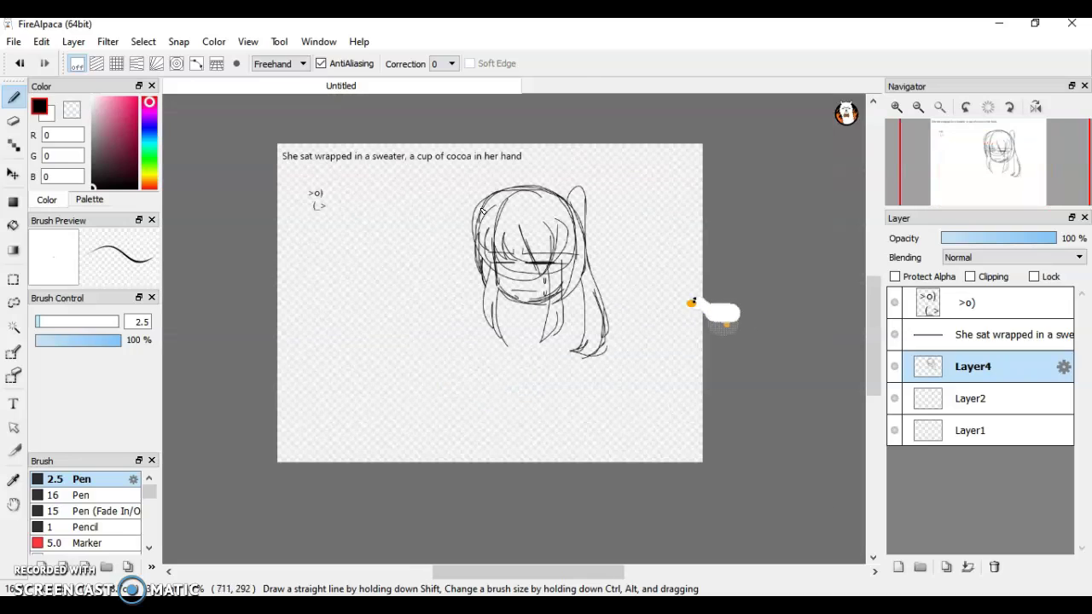
scroll(574, 178, up, 2)
scroll(432, 322, up, 2)
scroll(432, 321, down, 3)
scroll(322, 429, up, 2)
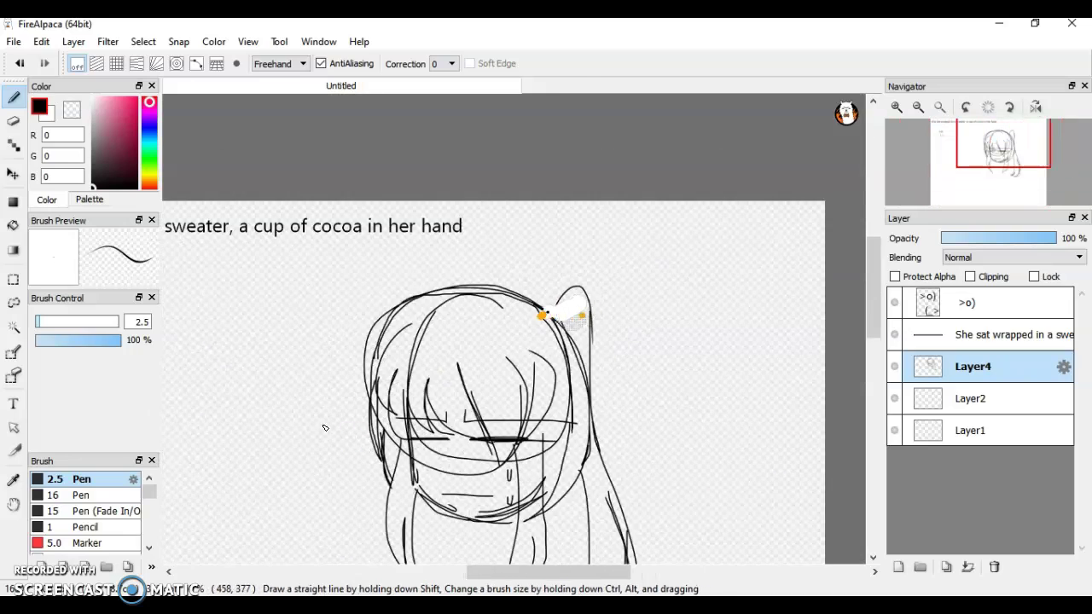
scroll(339, 417, down, 1)
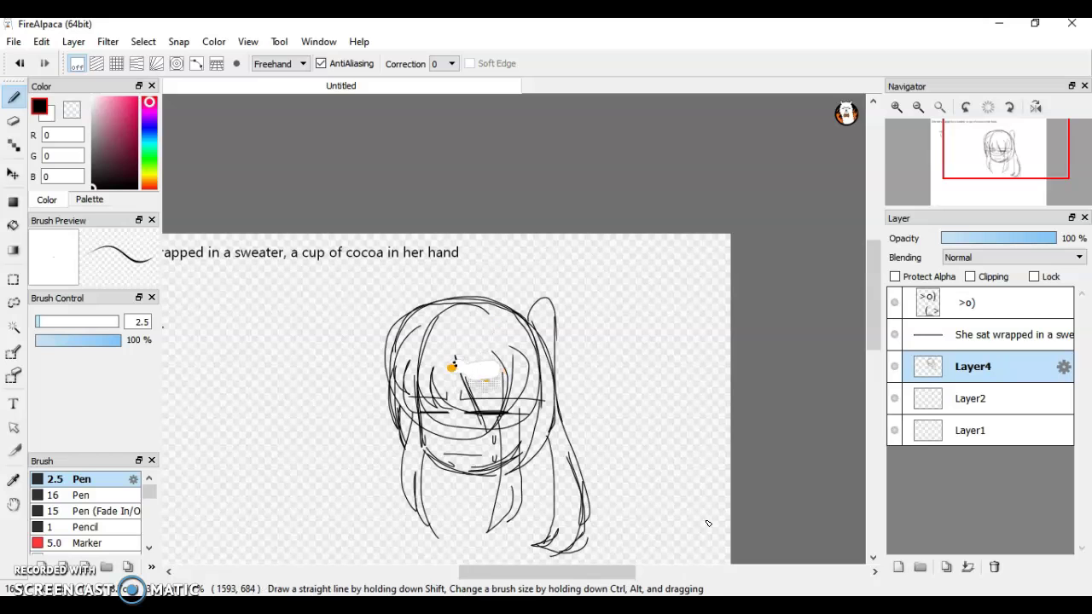
scroll(631, 359, up, 4)
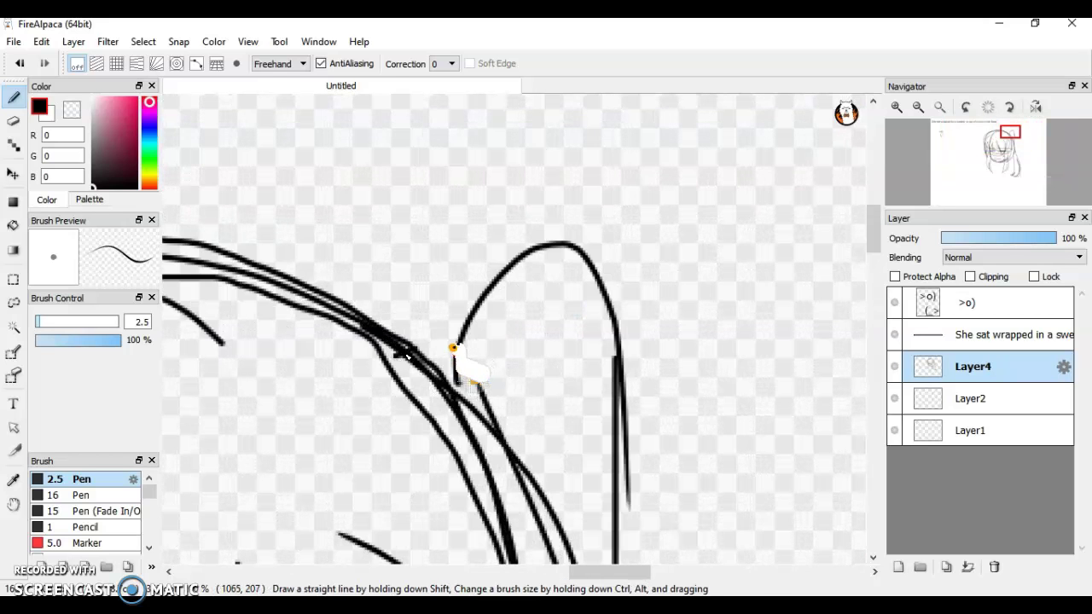
drag(469, 353, 522, 409)
drag(475, 382, 533, 471)
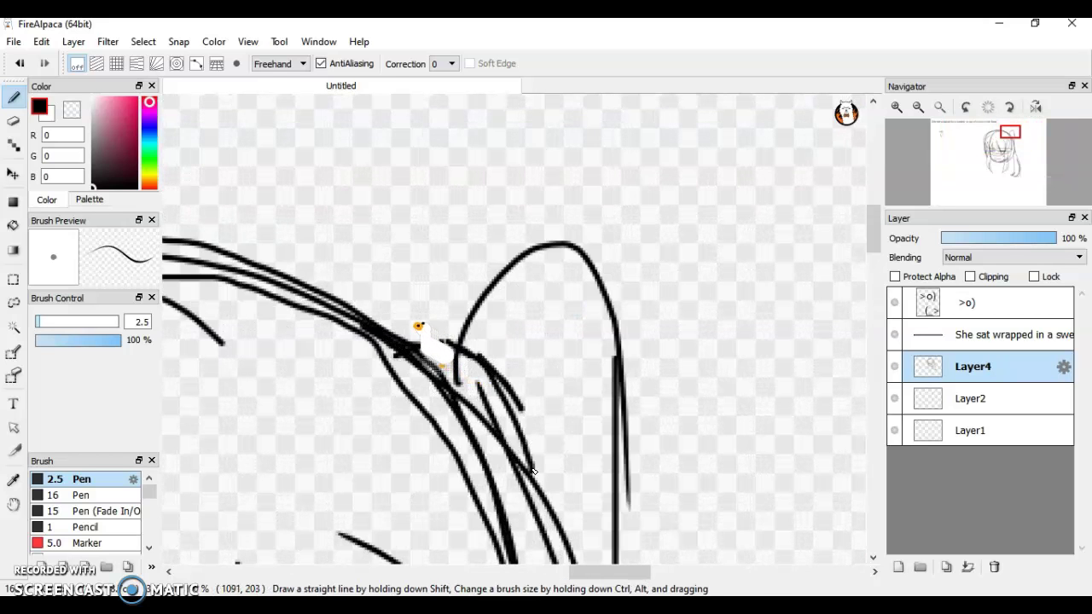
scroll(524, 239, down, 5)
Step: Draw the neck and a rounded torso with overlapping outlines below the chin, between the hanging hair strands
scroll(457, 409, up, 4)
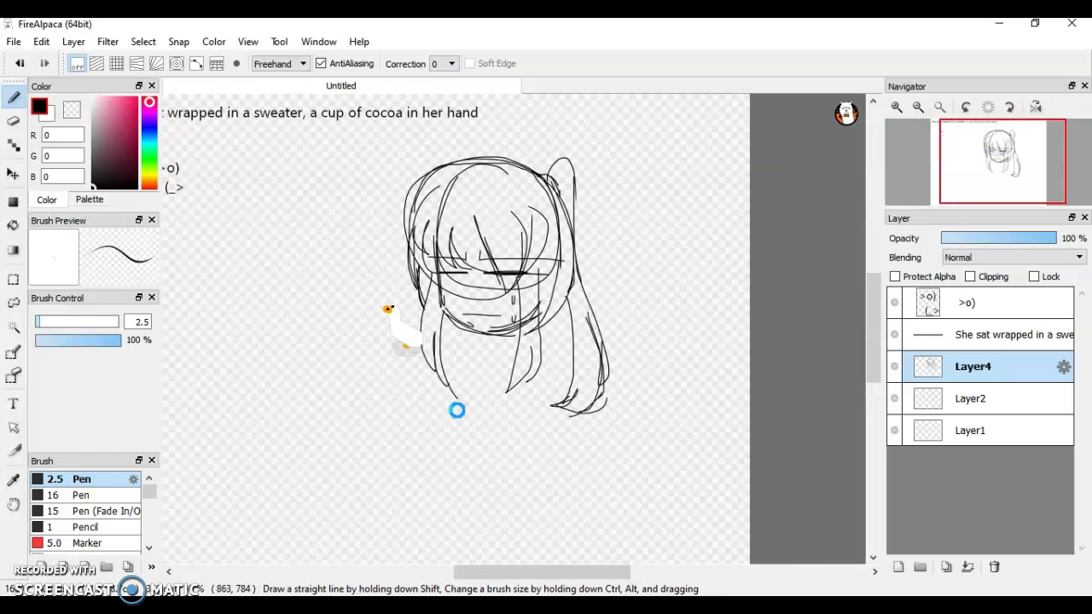
mouse_move(563, 213)
mouse_down()
mouse_move(614, 384)
mouse_move(582, 414)
mouse_up()
key(ctrl+z)
mouse_move(549, 242)
mouse_down()
mouse_move(562, 478)
mouse_move(582, 469)
mouse_up()
mouse_move(491, 430)
mouse_down()
mouse_move(557, 249)
mouse_move(616, 467)
mouse_up()
scroll(548, 152, up, 2)
mouse_move(586, 201)
mouse_down()
mouse_move(638, 382)
mouse_move(605, 432)
mouse_up()
key(ctrl+z)
key(ctrl+z)
drag(578, 200, 678, 360)
mouse_move(573, 211)
mouse_down()
mouse_move(633, 356)
mouse_move(676, 377)
mouse_up()
mouse_move(496, 220)
mouse_down()
mouse_move(491, 312)
mouse_move(422, 350)
mouse_move(485, 296)
mouse_move(489, 217)
mouse_up()
Step: Draw overlapping circles for both shoulder joints and connect them to the neck with sloping shoulder lines
scroll(488, 201, down, 2)
scroll(639, 293, up, 1)
scroll(639, 292, up, 1)
mouse_move(596, 281)
mouse_down()
mouse_move(542, 298)
mouse_move(550, 445)
mouse_move(663, 309)
mouse_up()
scroll(558, 244, up, 1)
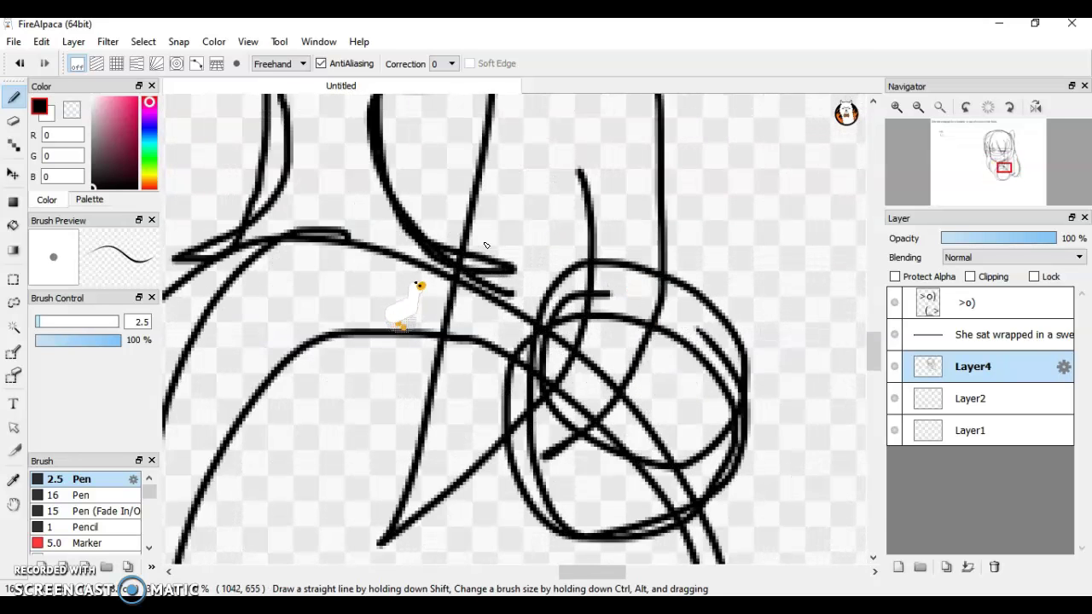
drag(446, 298, 488, 288)
drag(299, 286, 421, 305)
mouse_move(328, 278)
mouse_down()
mouse_move(252, 389)
mouse_move(331, 469)
mouse_up()
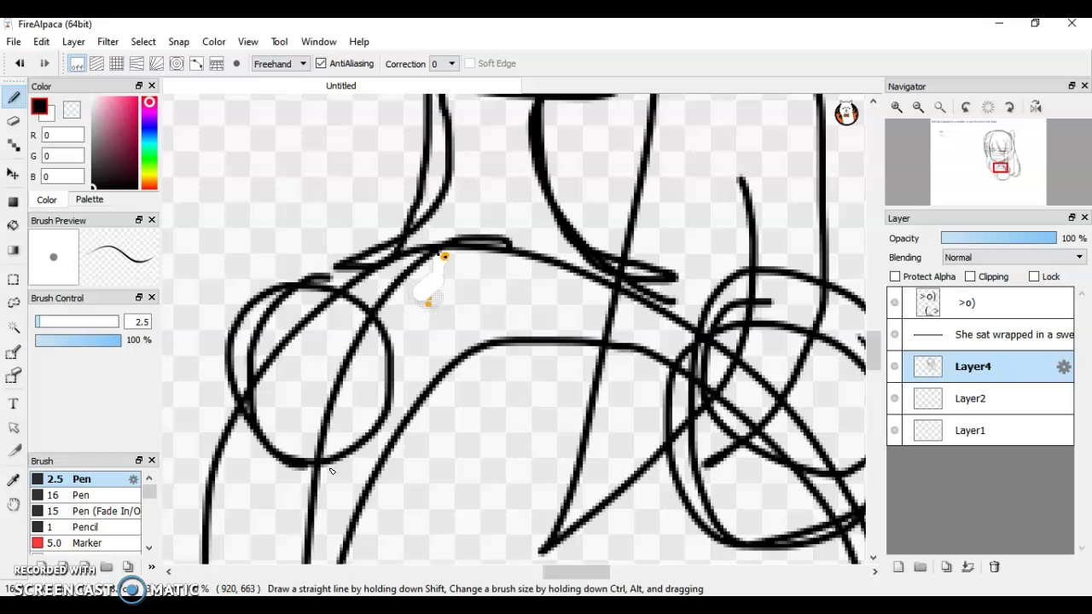
scroll(461, 256, down, 1)
scroll(477, 247, up, 1)
mouse_move(692, 263)
mouse_down()
mouse_move(516, 232)
mouse_move(710, 292)
mouse_up()
drag(283, 219, 175, 254)
scroll(605, 218, down, 4)
scroll(573, 343, up, 1)
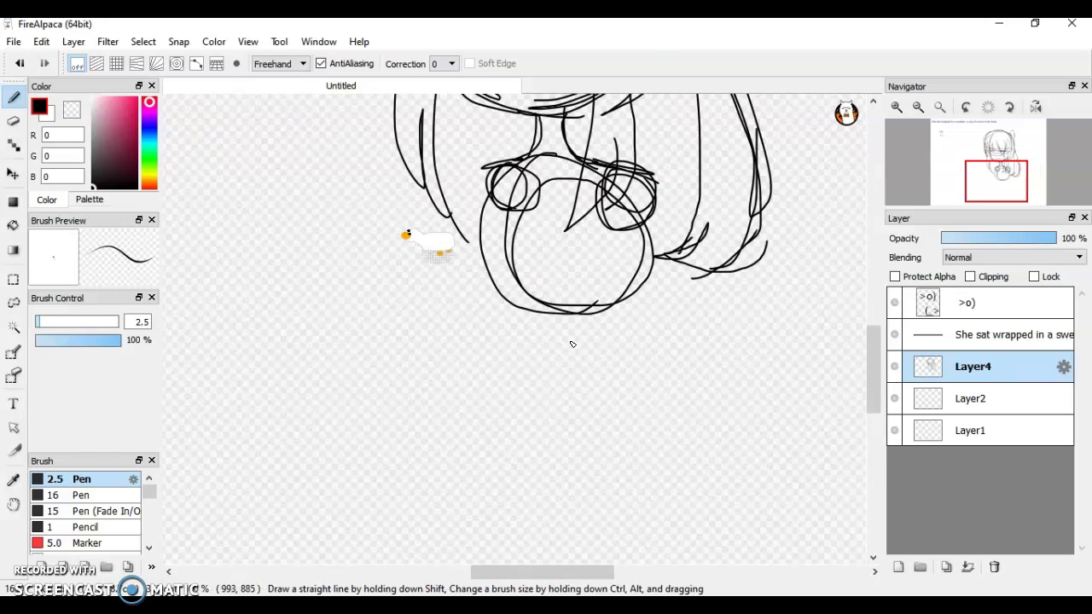
Step: Draw a rough double circle for the hand overlapping the torso's lower left edge
scroll(590, 257, up, 2)
drag(497, 266, 446, 305)
scroll(445, 321, up, 1)
mouse_move(446, 309)
mouse_down()
mouse_move(552, 299)
mouse_move(572, 452)
mouse_move(601, 314)
mouse_up()
key(ctrl+z)
mouse_move(482, 237)
mouse_down()
mouse_move(431, 231)
mouse_move(371, 449)
mouse_move(563, 430)
mouse_up()
scroll(502, 274, down, 1)
Step: Draw the mug as an upright rectangle over the hand circle, with thickened rim, side and base lines
drag(430, 233, 422, 418)
scroll(461, 264, up, 1)
drag(367, 247, 599, 247)
mouse_move(410, 259)
mouse_down()
mouse_move(587, 266)
mouse_move(580, 511)
mouse_up()
drag(590, 274, 587, 512)
drag(409, 511, 597, 514)
drag(442, 517, 651, 518)
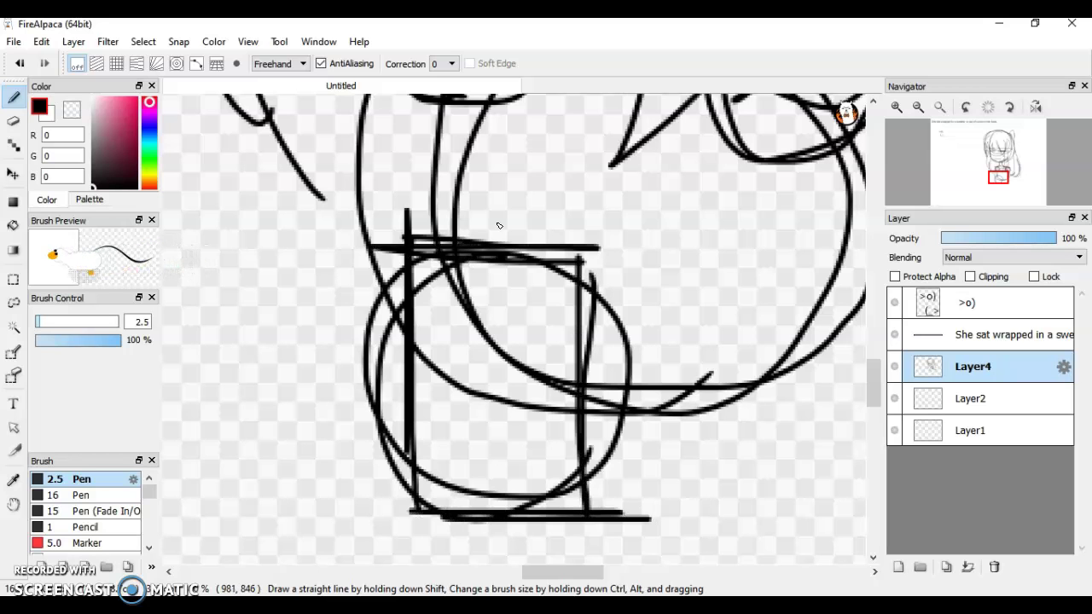
scroll(499, 226, up, 1)
drag(467, 239, 674, 242)
scroll(586, 247, down, 2)
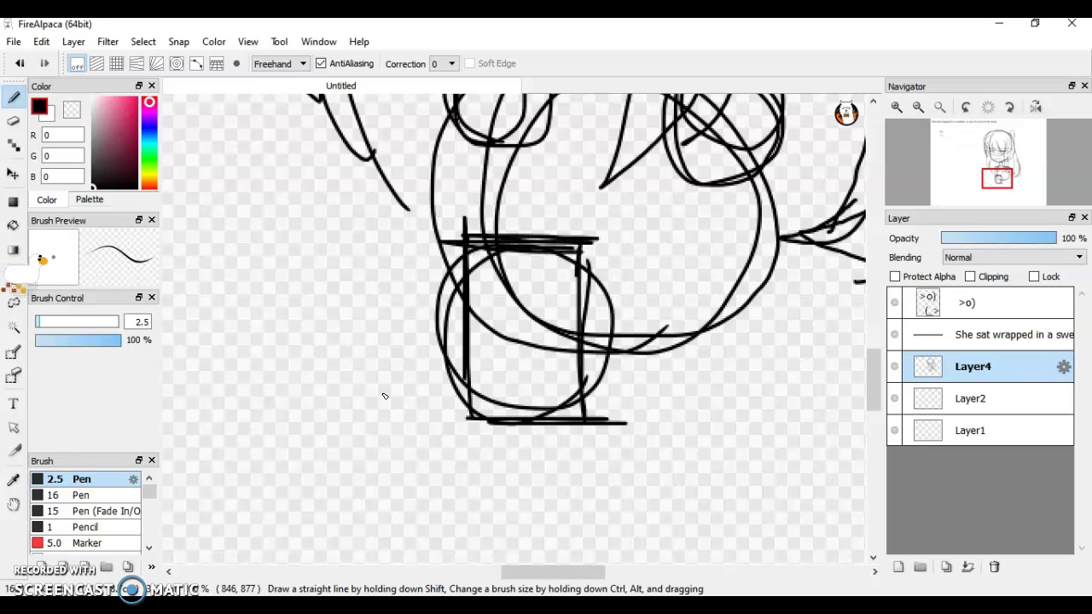
Step: Draw a curved handle on the mug's left side with doubled outer and inner outlines
scroll(395, 393, up, 1)
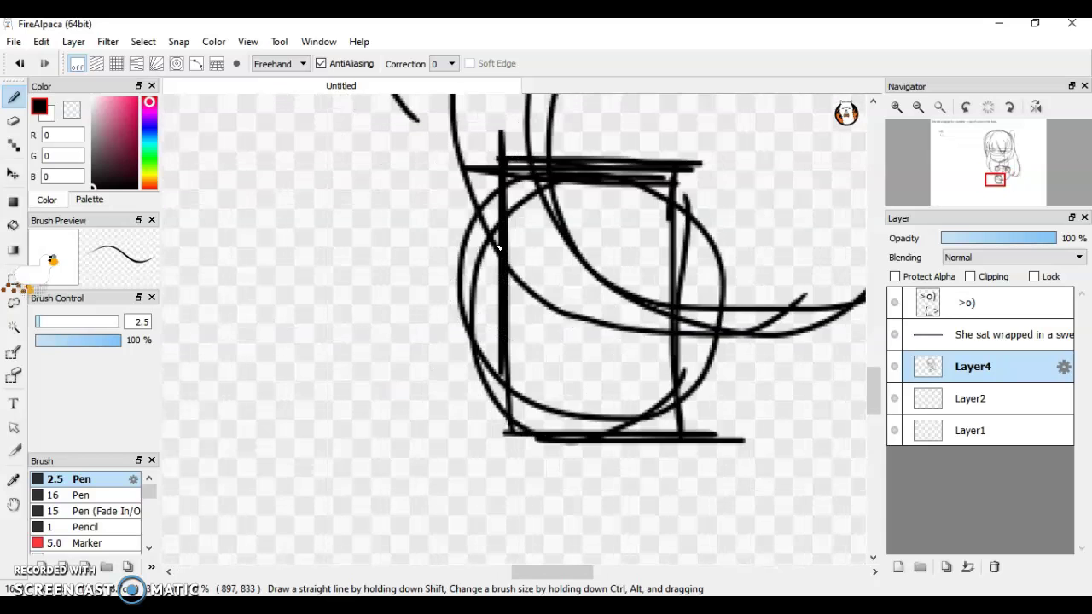
scroll(503, 201, up, 1)
mouse_move(499, 200)
mouse_down()
mouse_move(456, 415)
mouse_move(418, 380)
mouse_move(503, 218)
mouse_up()
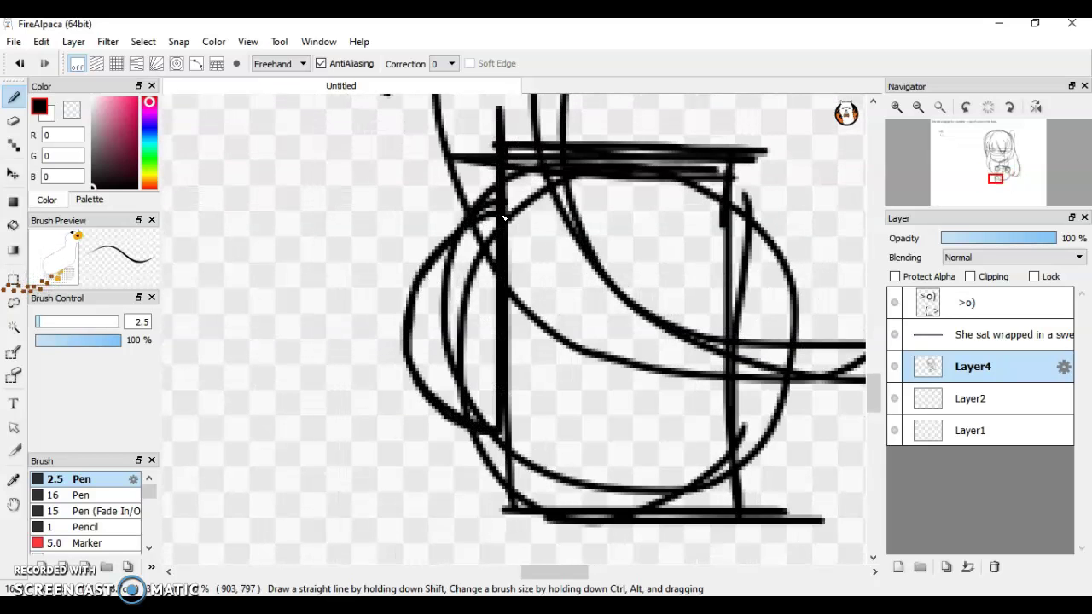
mouse_move(428, 252)
mouse_down()
mouse_move(388, 383)
mouse_move(489, 445)
mouse_up()
mouse_move(476, 282)
mouse_down()
mouse_move(488, 405)
mouse_move(431, 367)
mouse_up()
scroll(420, 301, down, 3)
scroll(424, 303, down, 2)
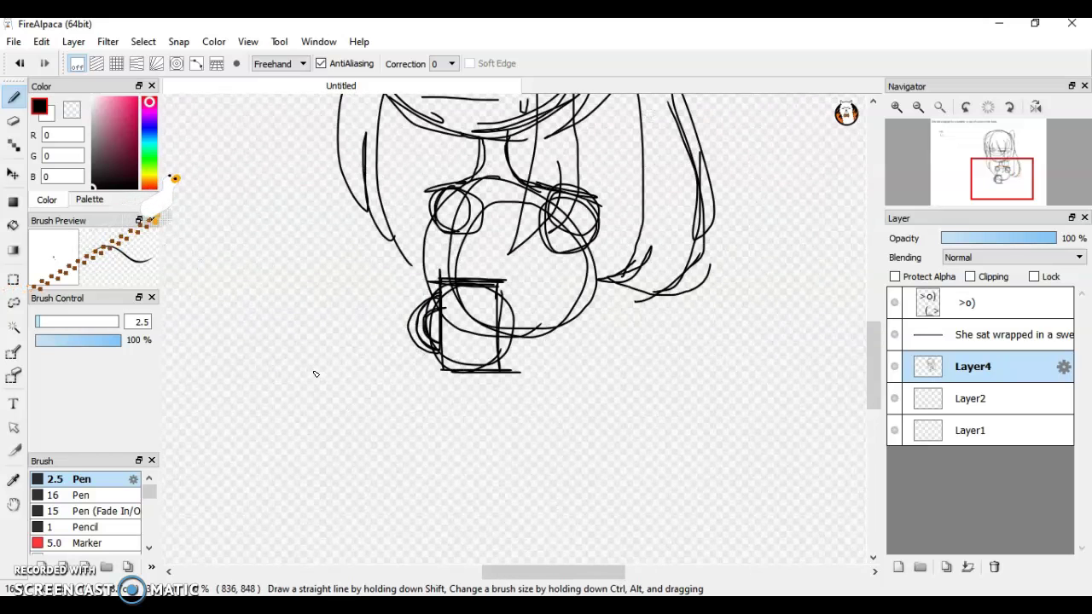
scroll(512, 331, up, 5)
mouse_move(636, 375)
mouse_down()
mouse_move(595, 254)
mouse_move(491, 236)
mouse_move(438, 294)
mouse_move(462, 404)
mouse_up()
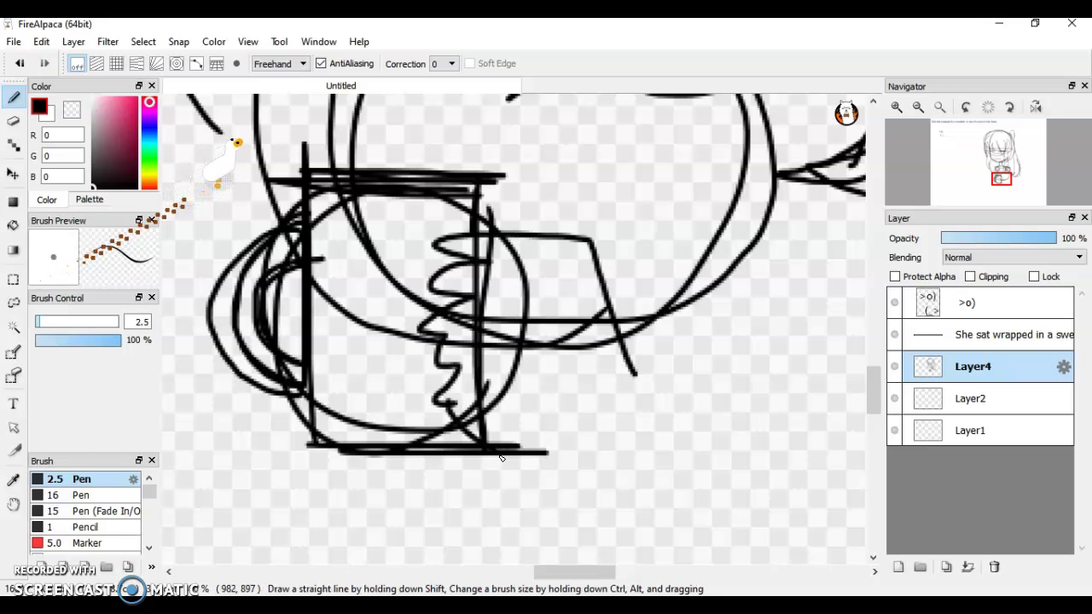
key(ctrl+z)
mouse_move(609, 398)
mouse_down()
mouse_move(514, 215)
mouse_move(482, 218)
mouse_move(419, 263)
mouse_move(395, 375)
mouse_move(468, 401)
mouse_up()
key(ctrl+z)
Step: Draw zigzag fingers gripping both sides of the mug, with a sloping back of the hand on the right
mouse_move(603, 393)
mouse_down()
mouse_move(523, 278)
mouse_move(508, 228)
mouse_move(441, 254)
mouse_up()
mouse_move(396, 367)
mouse_down()
mouse_move(443, 370)
mouse_move(422, 420)
mouse_up()
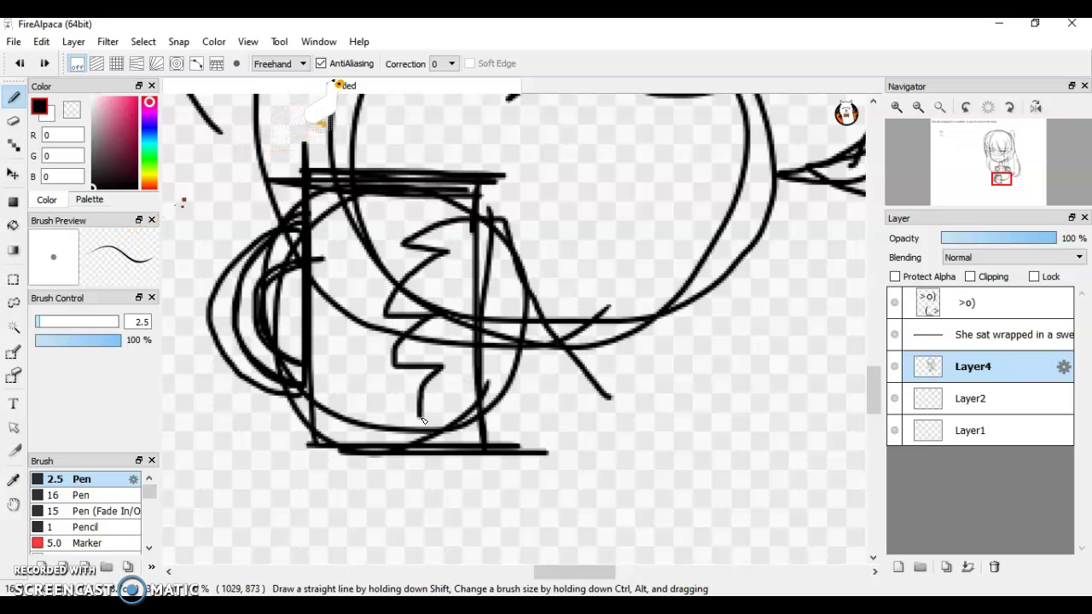
drag(476, 450, 502, 465)
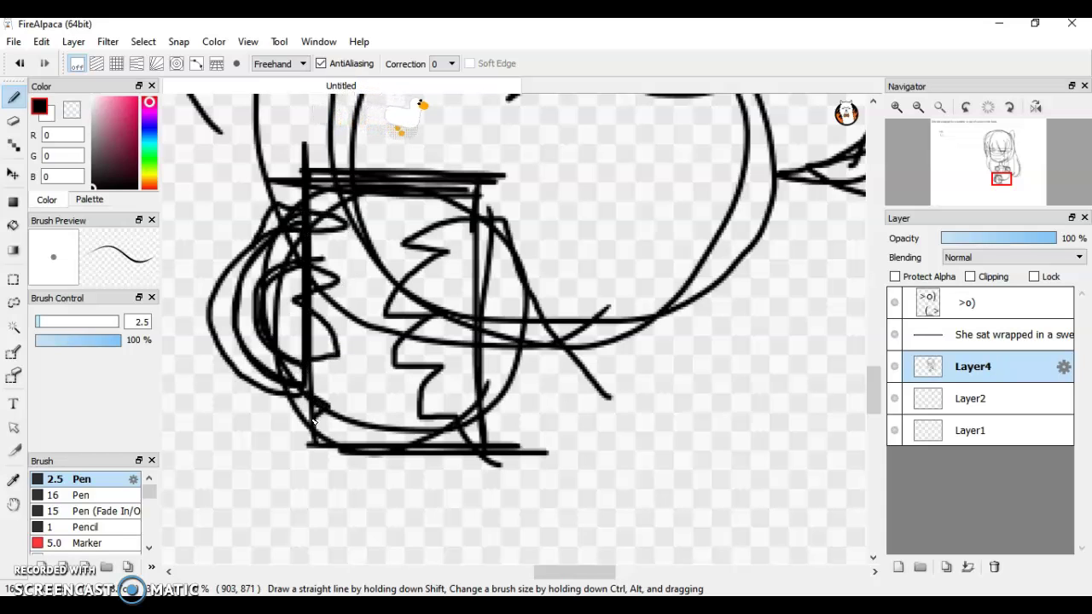
scroll(510, 256, down, 3)
scroll(438, 271, up, 2)
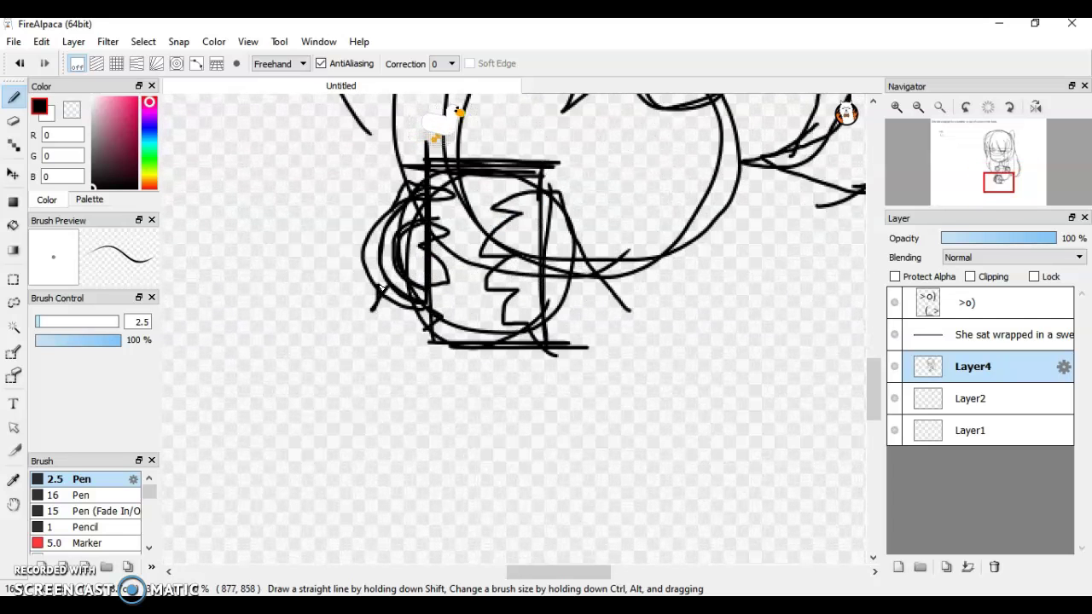
scroll(375, 284, down, 2)
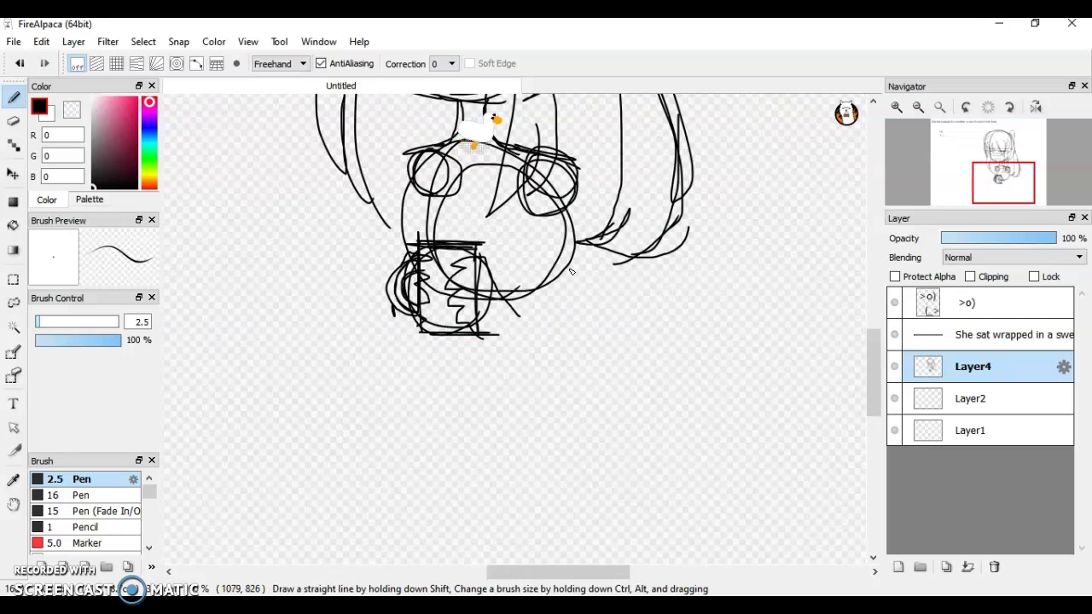
Step: Draw the right-side arm from the shoulder down to the elbow, with two forearm lines reaching back to the mug hand
scroll(532, 330, up, 1)
drag(489, 338, 696, 392)
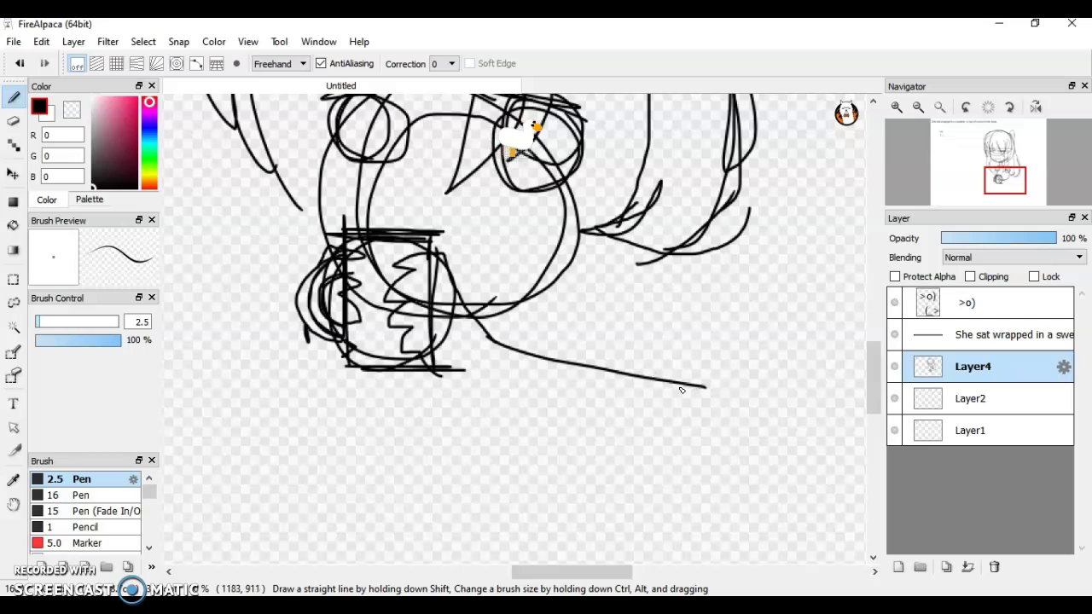
mouse_move(585, 138)
mouse_down()
mouse_move(665, 368)
mouse_move(614, 221)
mouse_up()
drag(431, 372, 555, 418)
drag(455, 385, 605, 452)
drag(516, 401, 686, 453)
scroll(469, 209, down, 1)
scroll(368, 164, up, 1)
Step: Draw the left-side arm from the shoulder down to a bent elbow, with two forearm lines running back to the mug
mouse_move(397, 145)
mouse_down()
mouse_move(352, 325)
mouse_move(402, 130)
mouse_move(370, 305)
mouse_up()
key(ctrl+z)
drag(398, 128, 322, 413)
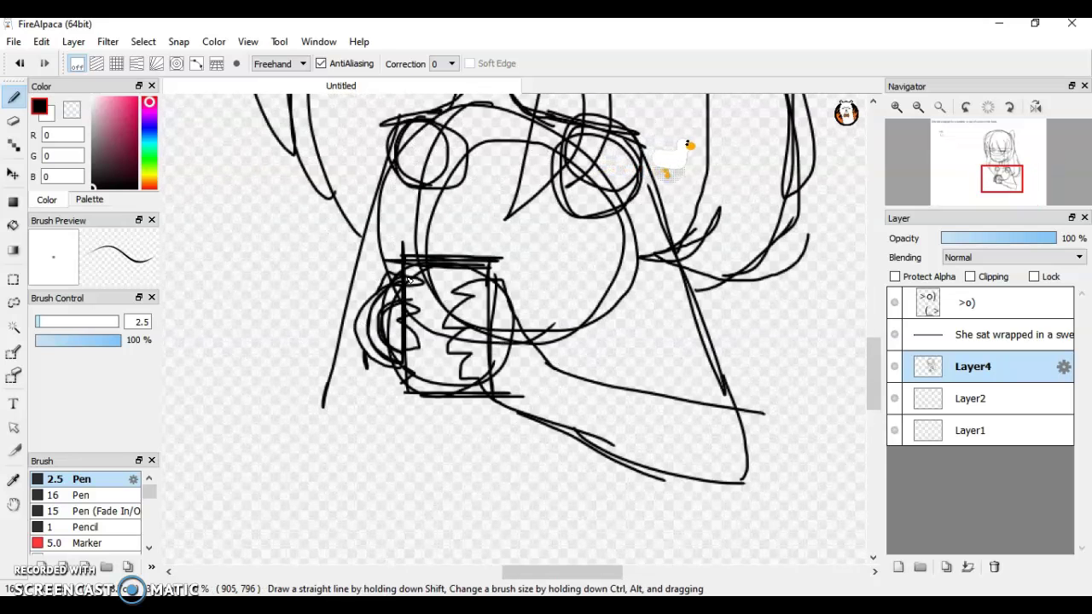
scroll(349, 372, up, 1)
mouse_move(372, 335)
mouse_down()
mouse_move(300, 395)
mouse_move(303, 467)
mouse_up()
drag(420, 389, 369, 490)
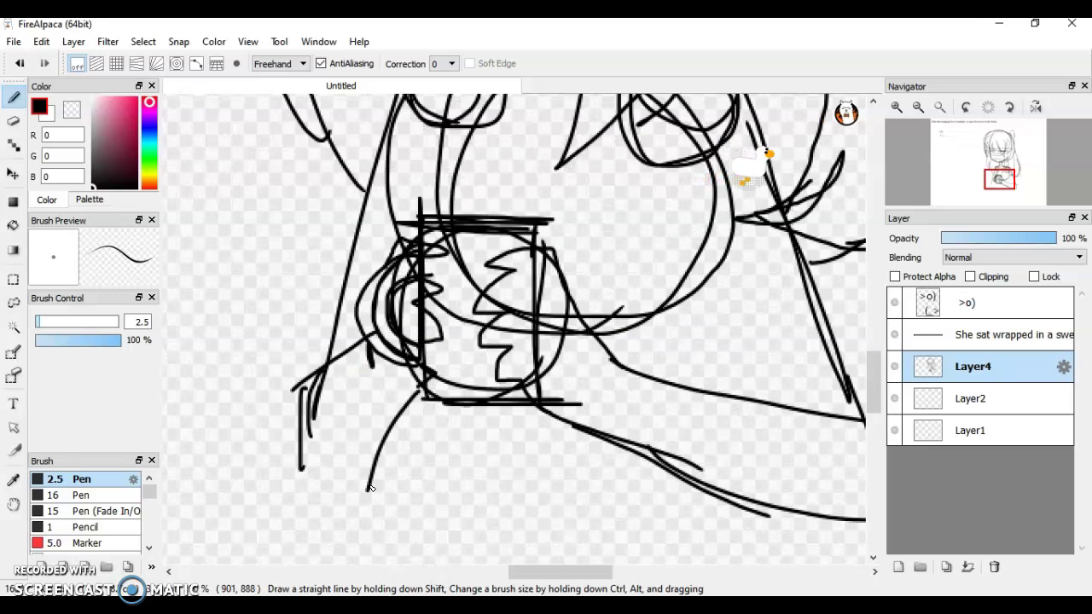
key(ctrl+z)
drag(420, 384, 356, 484)
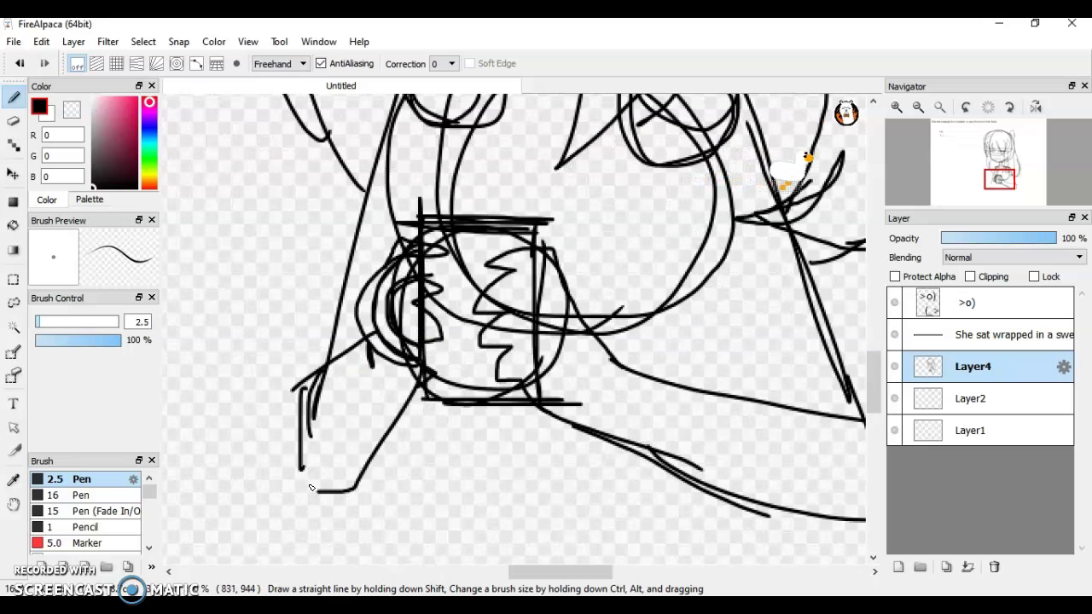
Step: Draw the inner upper-arm line from the right shoulder circle down to the forearm, doubled near its lower end
scroll(380, 294, down, 2)
scroll(516, 223, up, 1)
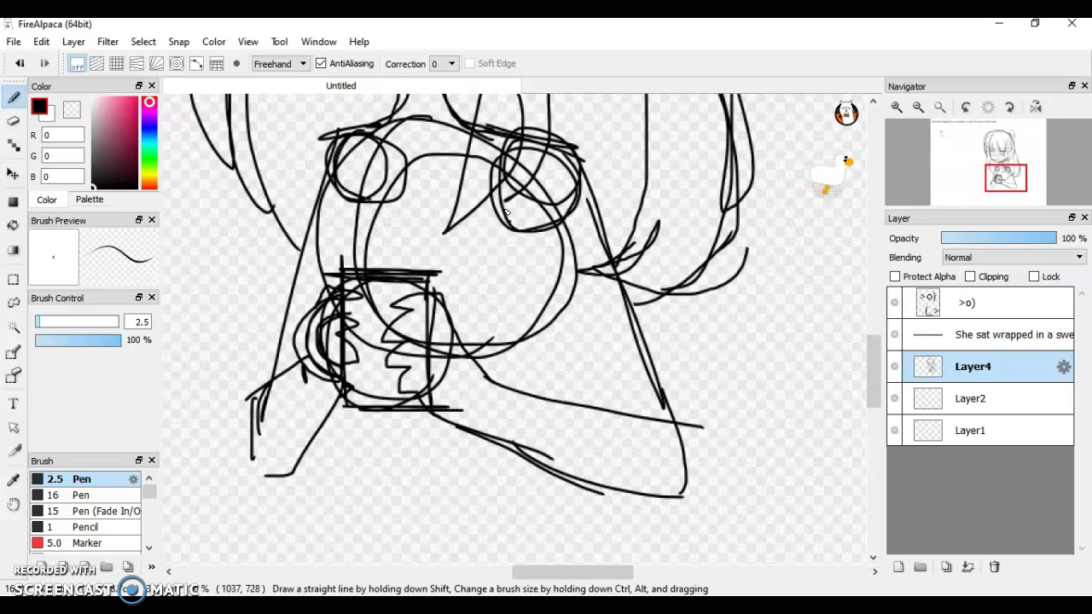
drag(515, 228, 554, 401)
drag(533, 331, 542, 392)
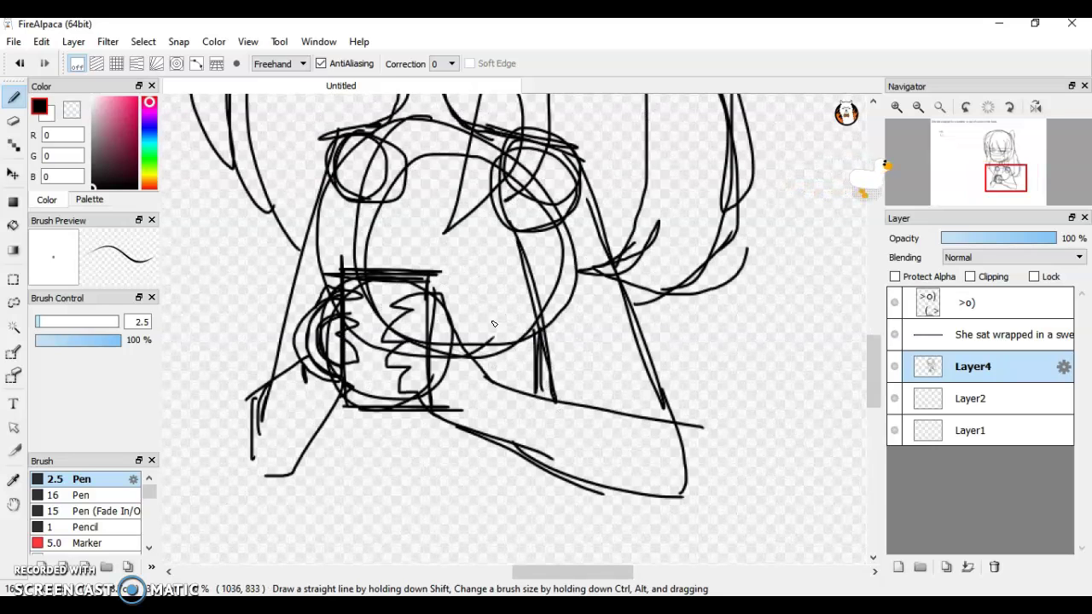
scroll(344, 228, down, 4)
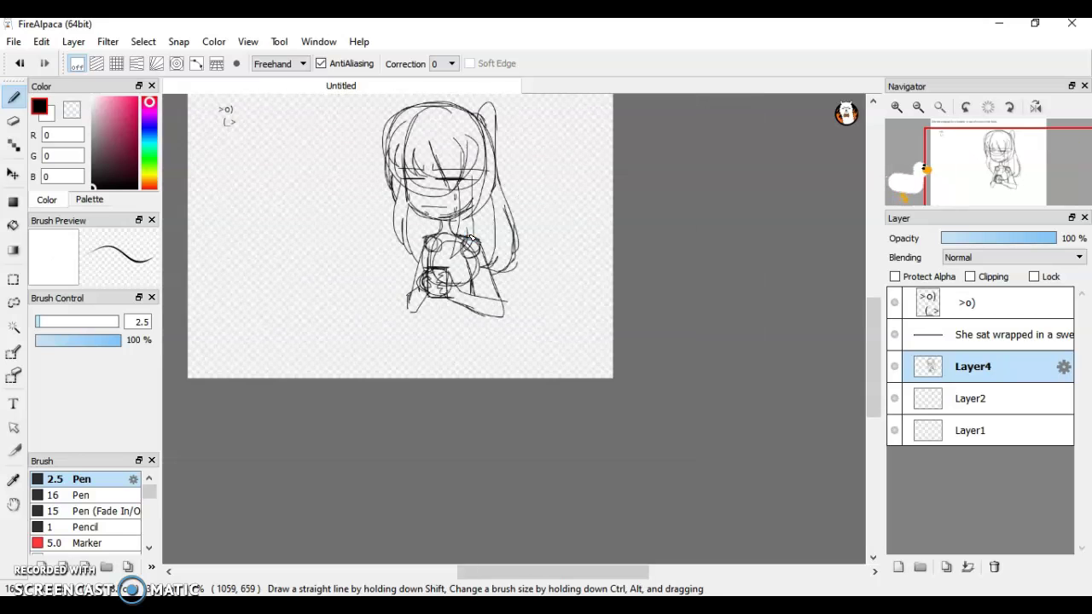
Step: Draw a sleeve cuff at the wrist right of the mug and thicken the upper and lower edges of that forearm
scroll(456, 360, up, 4)
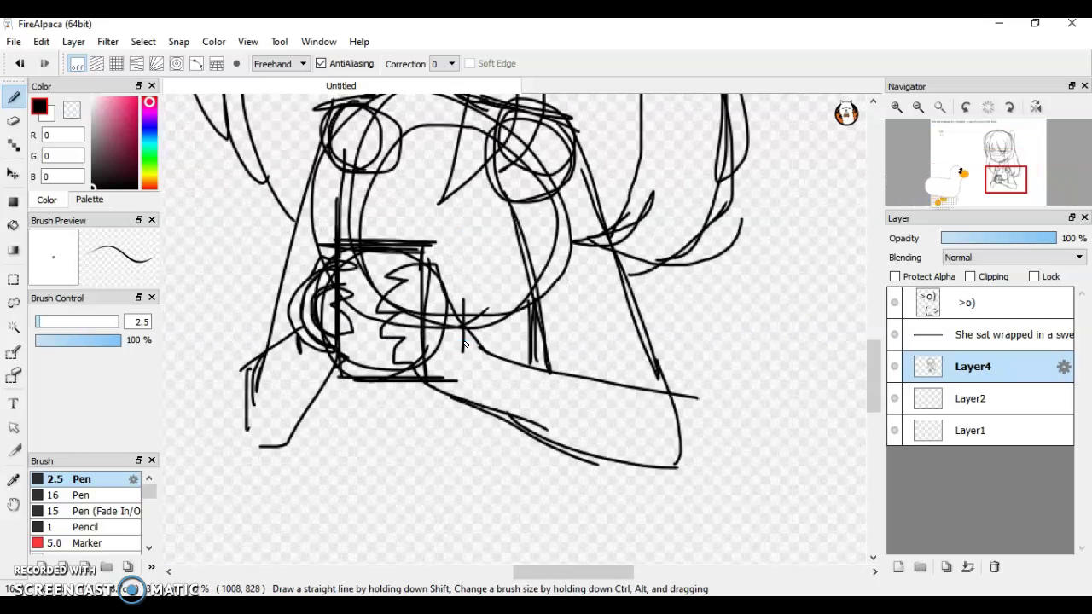
scroll(527, 362, up, 1)
mouse_move(402, 279)
mouse_down()
mouse_move(462, 285)
mouse_move(643, 366)
mouse_up()
scroll(643, 369, up, 1)
drag(243, 418, 533, 547)
drag(329, 458, 674, 546)
scroll(754, 414, down, 2)
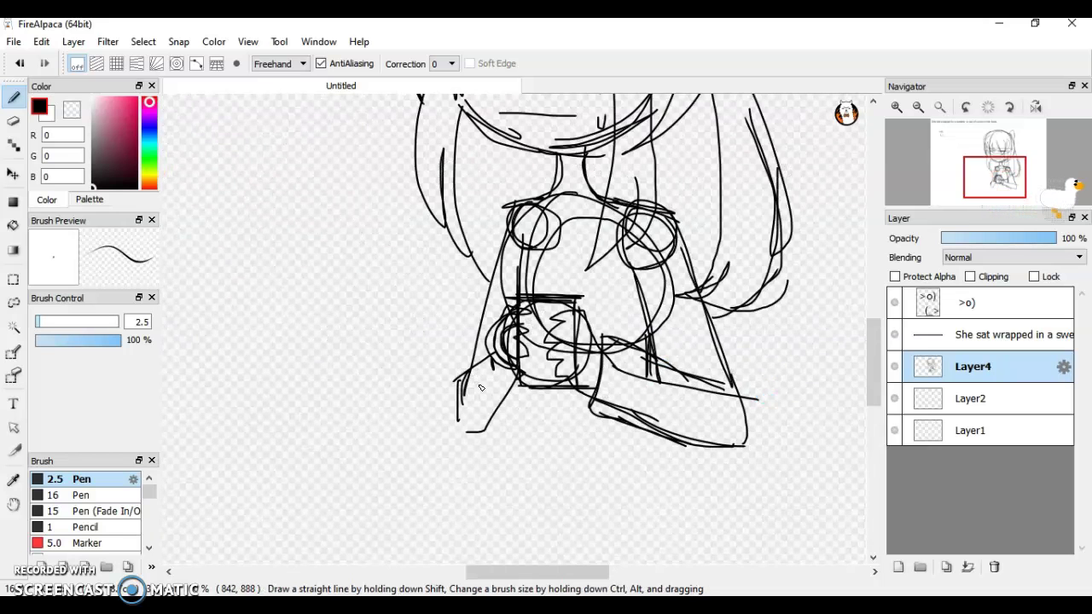
Step: Draw the sleeve on the left-side arm, adding loose lines along the forearm and a second outer line from shoulder to elbow
scroll(515, 277, up, 2)
drag(445, 370, 515, 277)
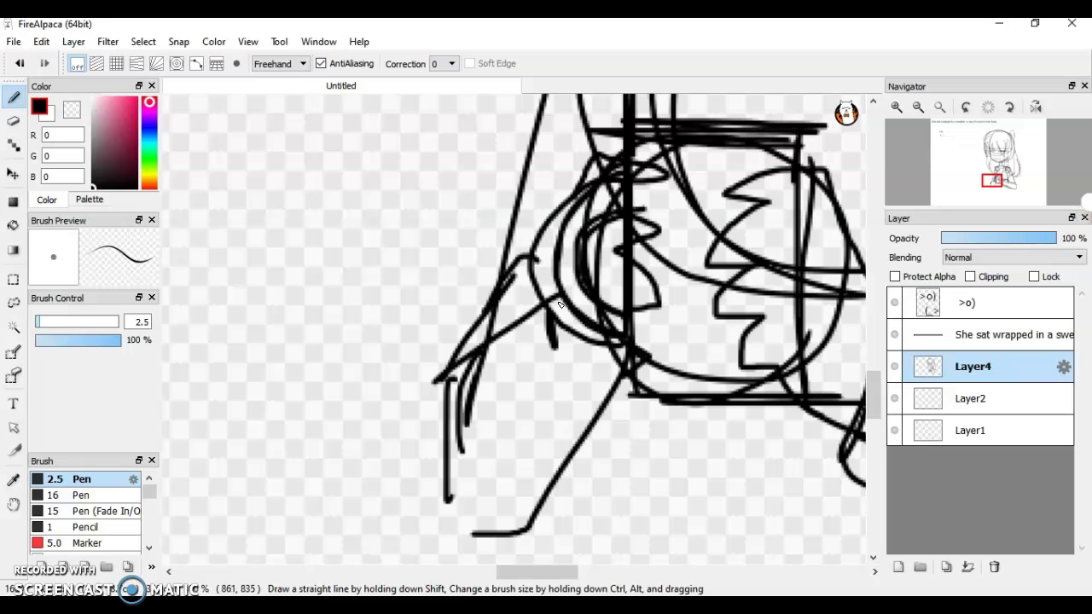
drag(626, 419, 469, 515)
scroll(420, 380, down, 3)
scroll(482, 224, up, 2)
drag(482, 206, 368, 551)
scroll(480, 205, down, 2)
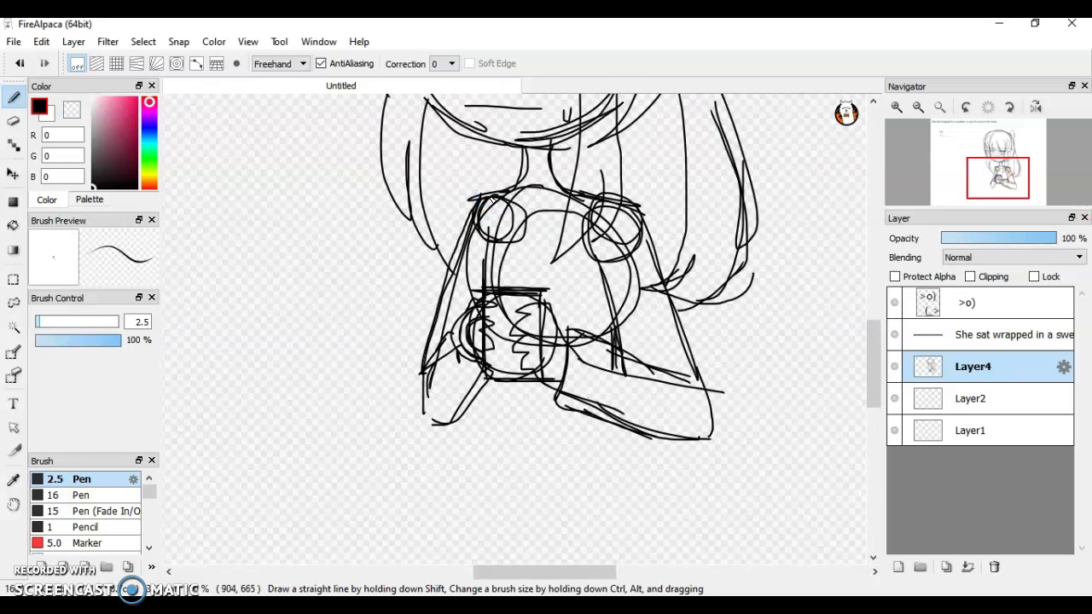
Step: Undo the extra stroke along the right-side upper arm and close the Goose "Not-epad" window
scroll(642, 220, up, 2)
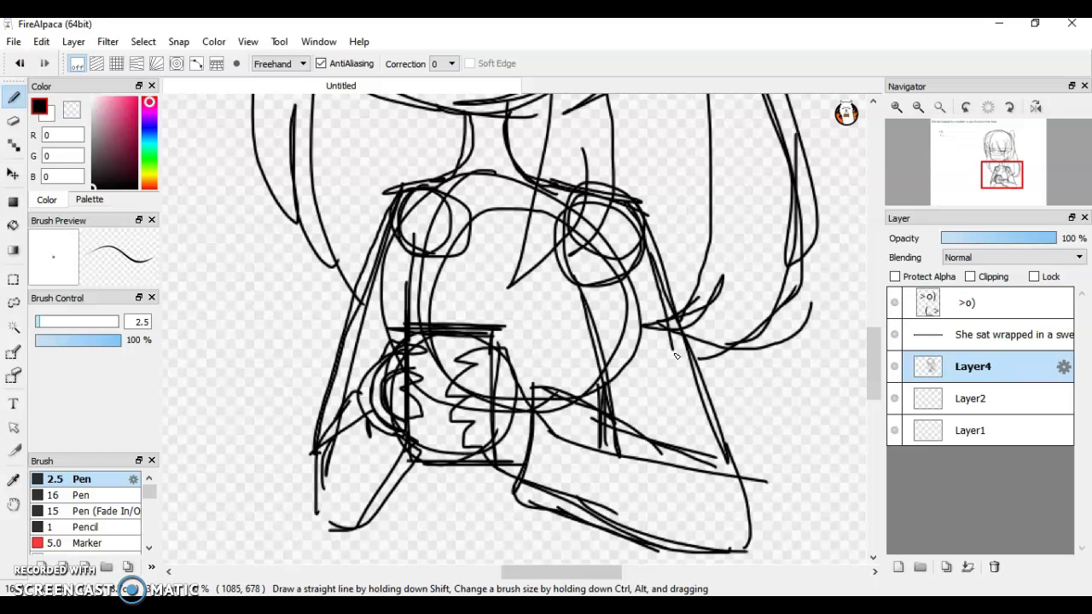
key(ctrl+z)
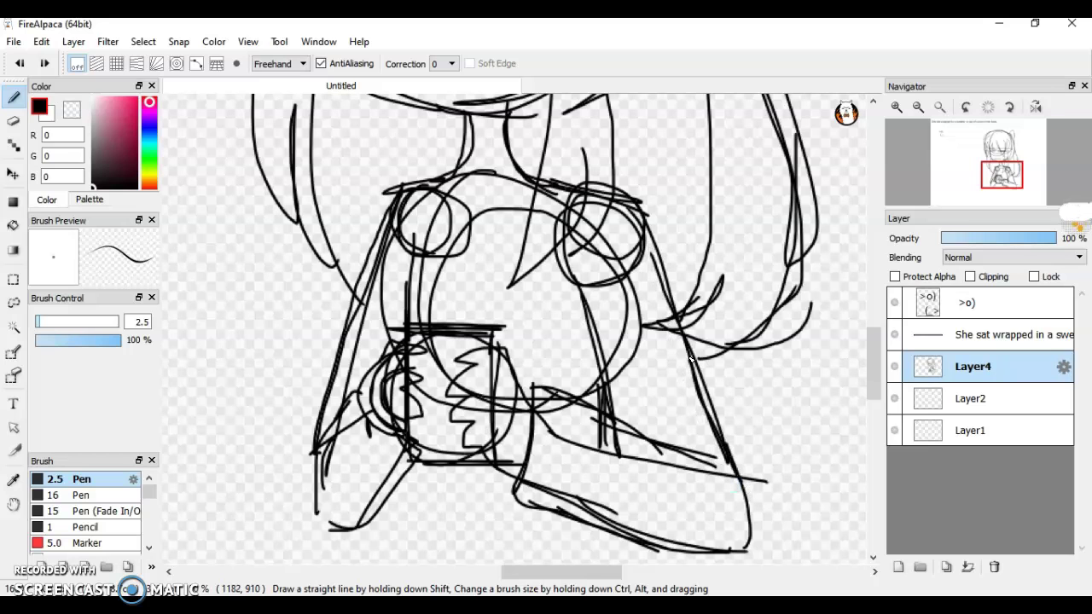
scroll(477, 214, down, 3)
scroll(499, 174, up, 1)
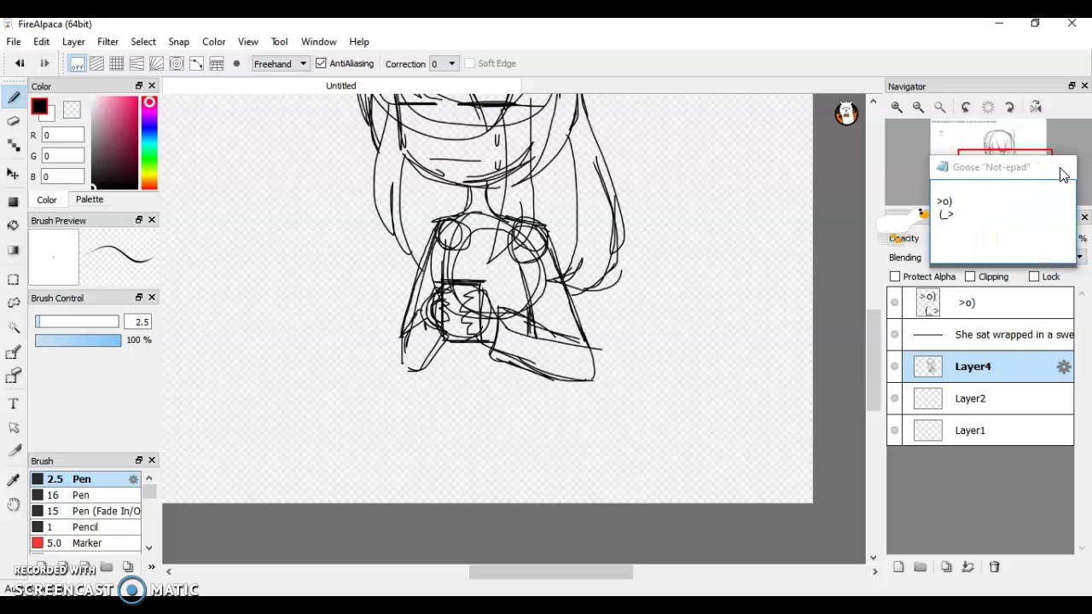
click(1062, 170)
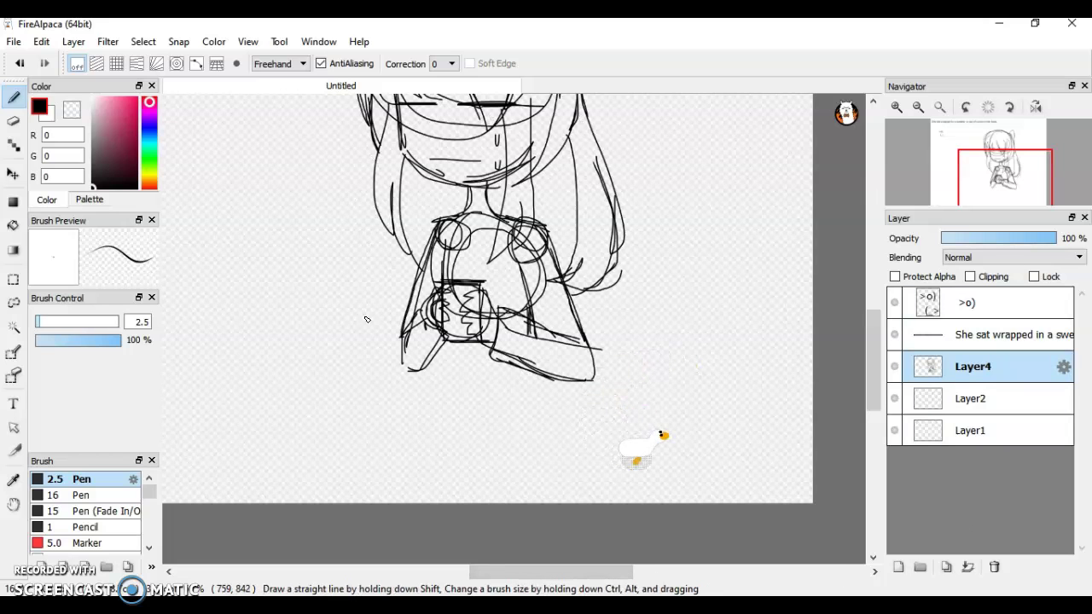
Step: Try a scooped neckline curving between the two shoulders
scroll(366, 320, up, 6)
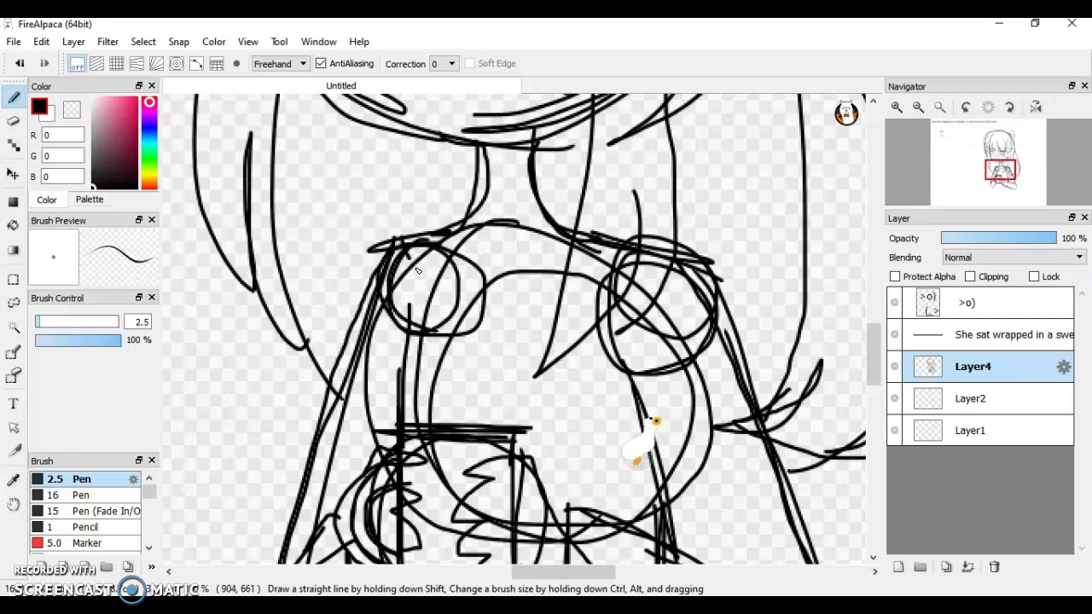
drag(418, 270, 585, 254)
drag(483, 308, 396, 247)
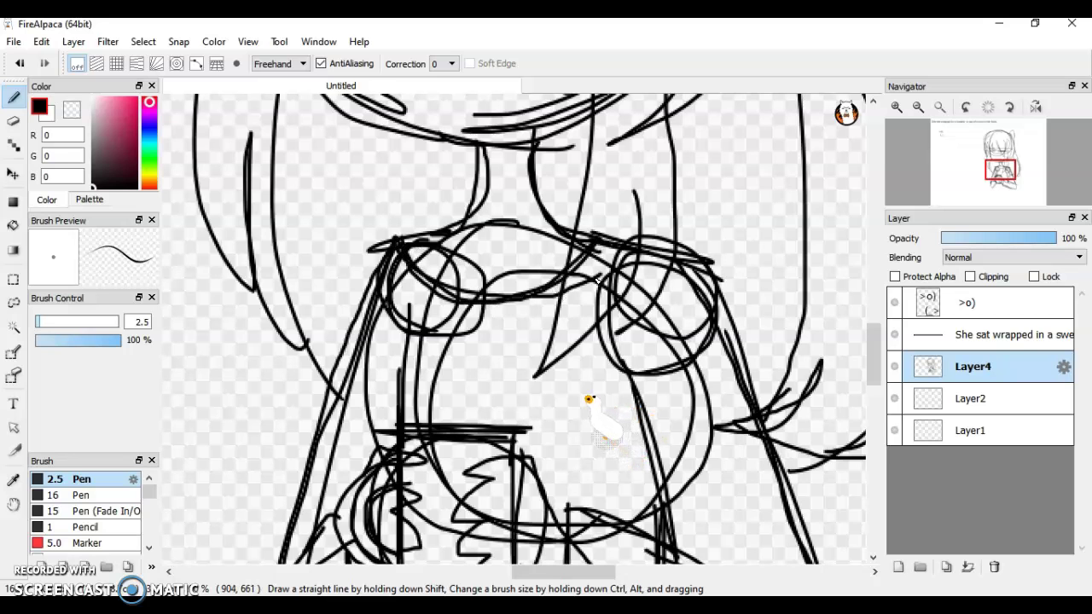
scroll(519, 299, down, 4)
scroll(585, 253, up, 3)
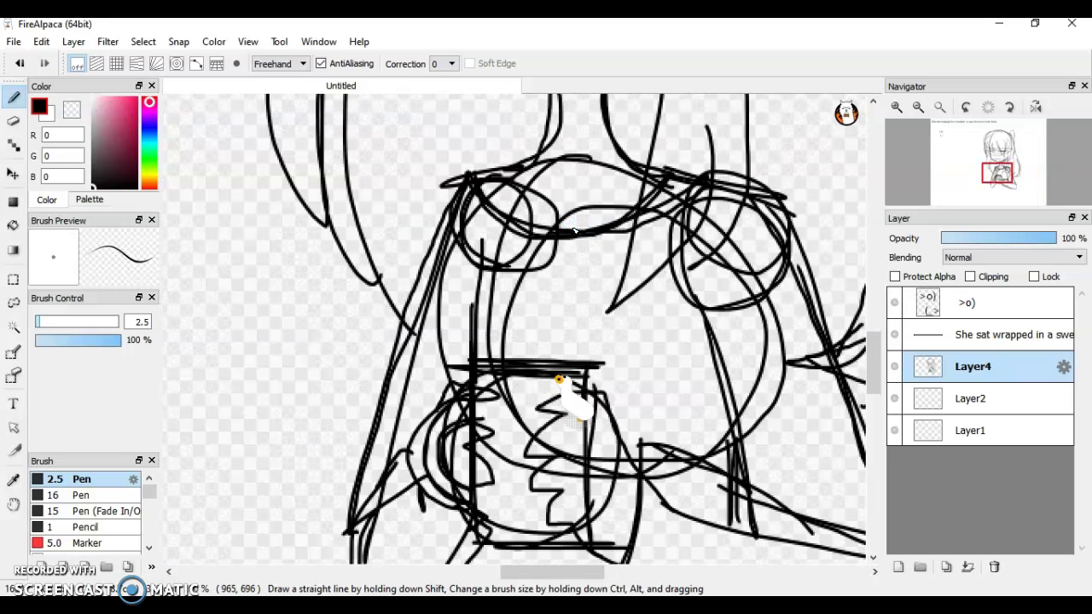
Step: Draw the sweater's outline over both shoulders and down the outside of the upper arms
scroll(523, 192, up, 1)
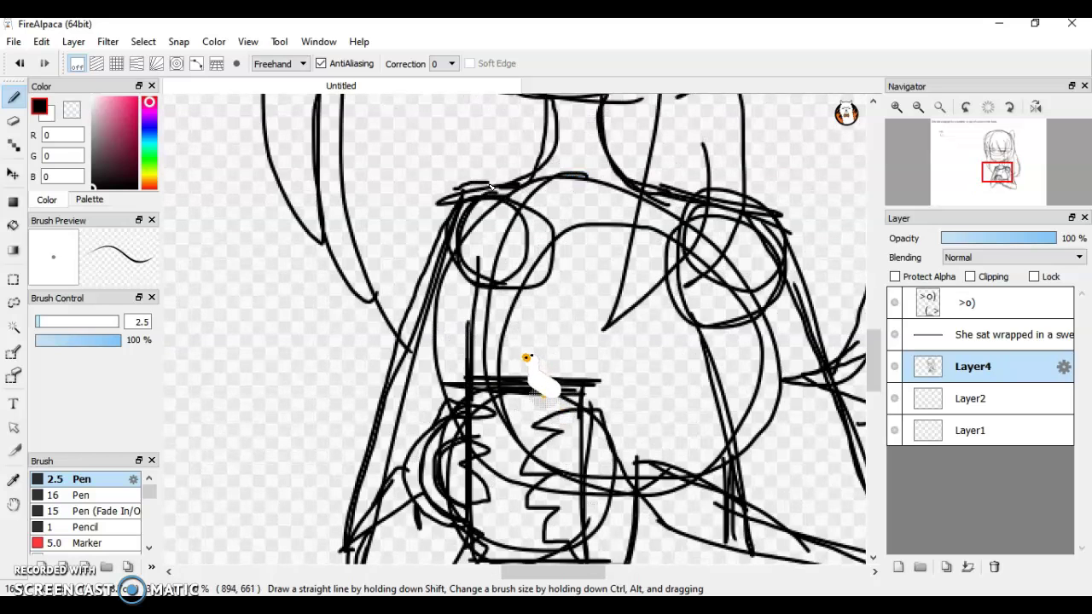
drag(432, 231, 393, 365)
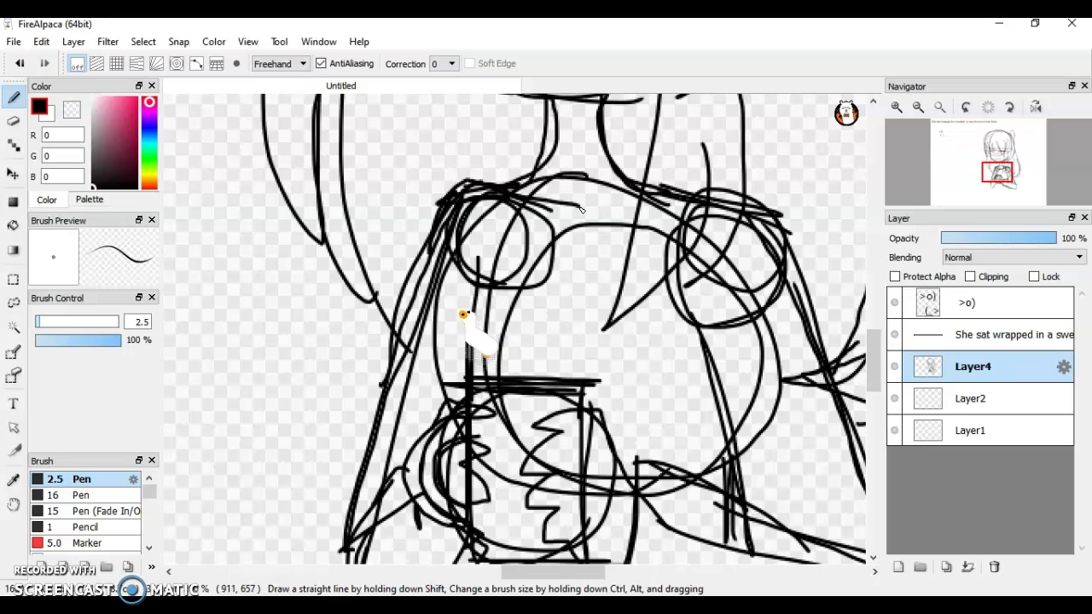
mouse_move(719, 188)
mouse_down()
mouse_move(793, 231)
mouse_move(769, 224)
mouse_move(758, 201)
mouse_move(829, 416)
mouse_up()
drag(831, 360, 763, 215)
scroll(618, 247, down, 3)
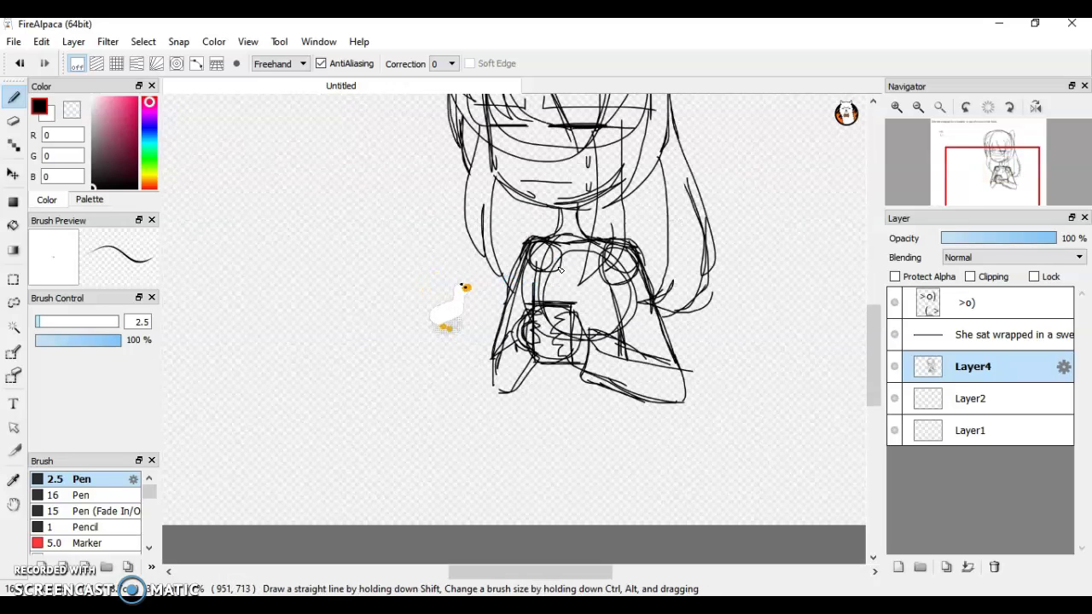
scroll(559, 270, down, 2)
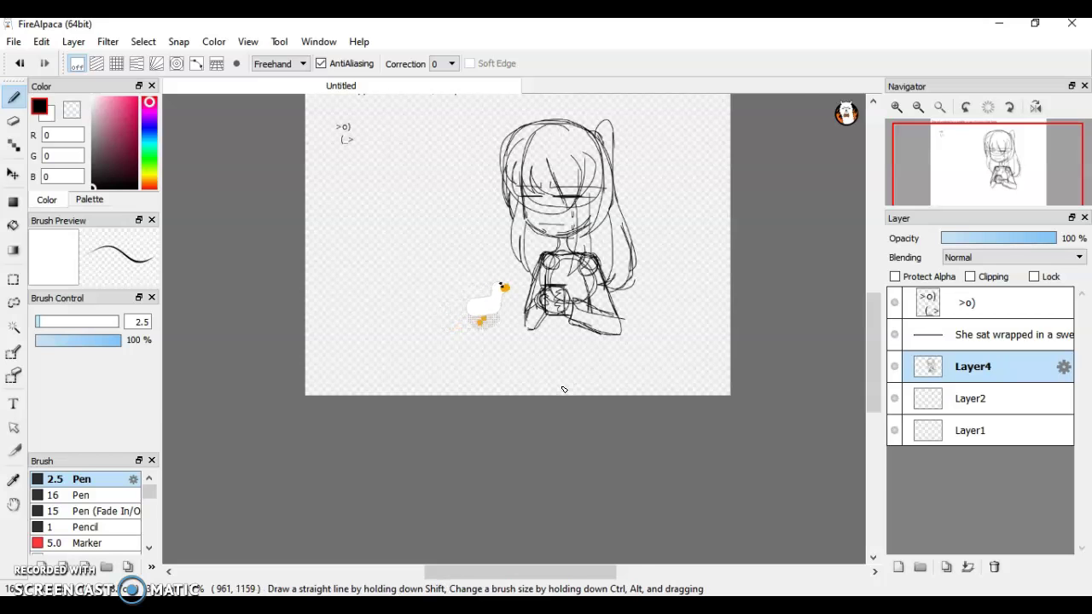
Step: Draw the sides of the torso below the arms and close them with a doubled hem line
scroll(519, 267, up, 3)
scroll(628, 383, down, 4)
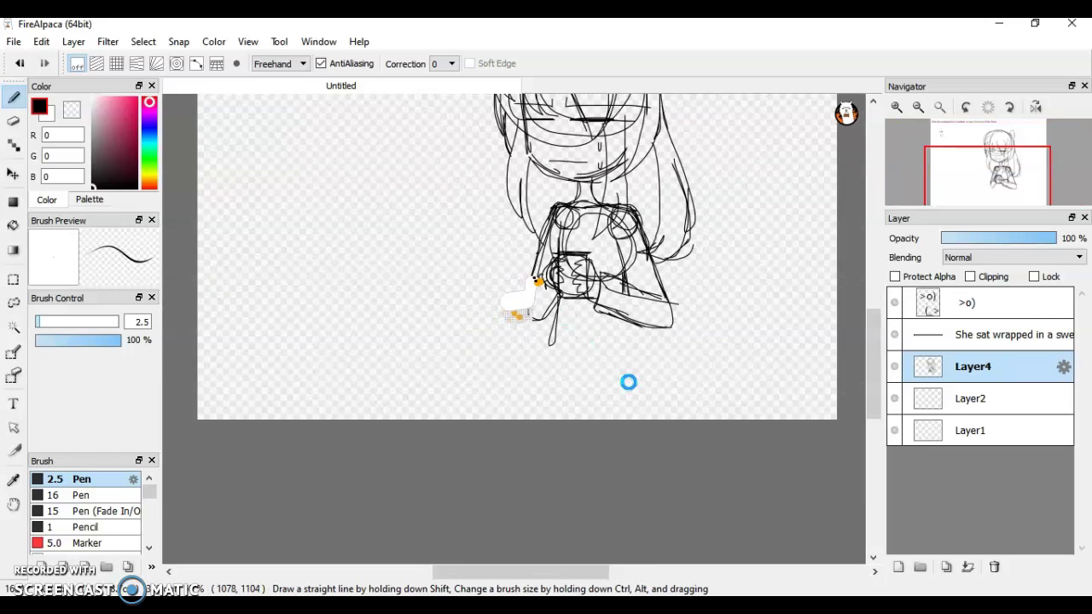
scroll(629, 352, up, 3)
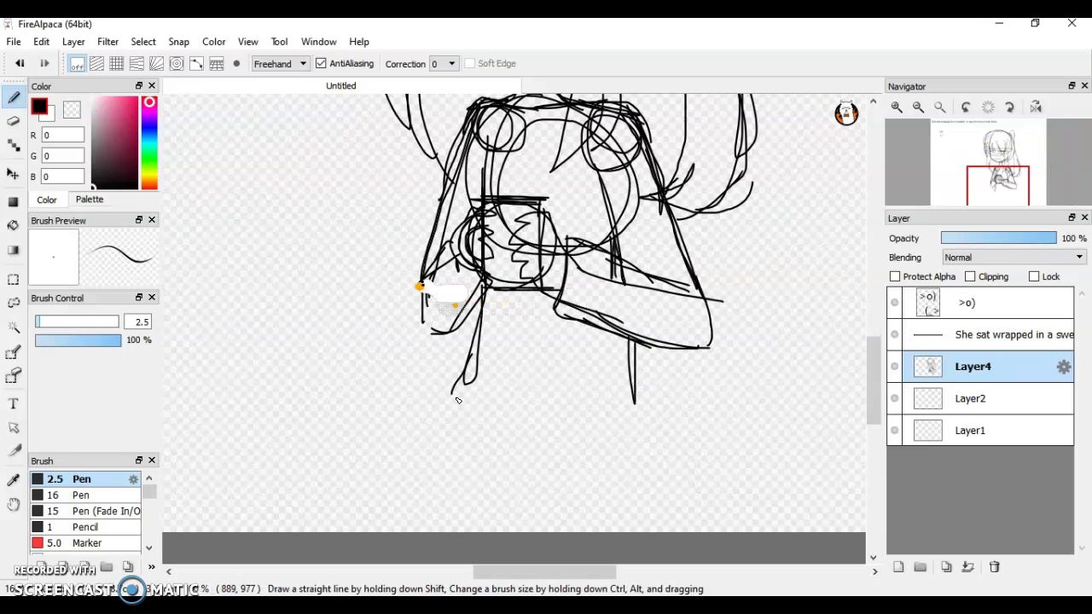
scroll(536, 270, down, 3)
scroll(536, 270, up, 3)
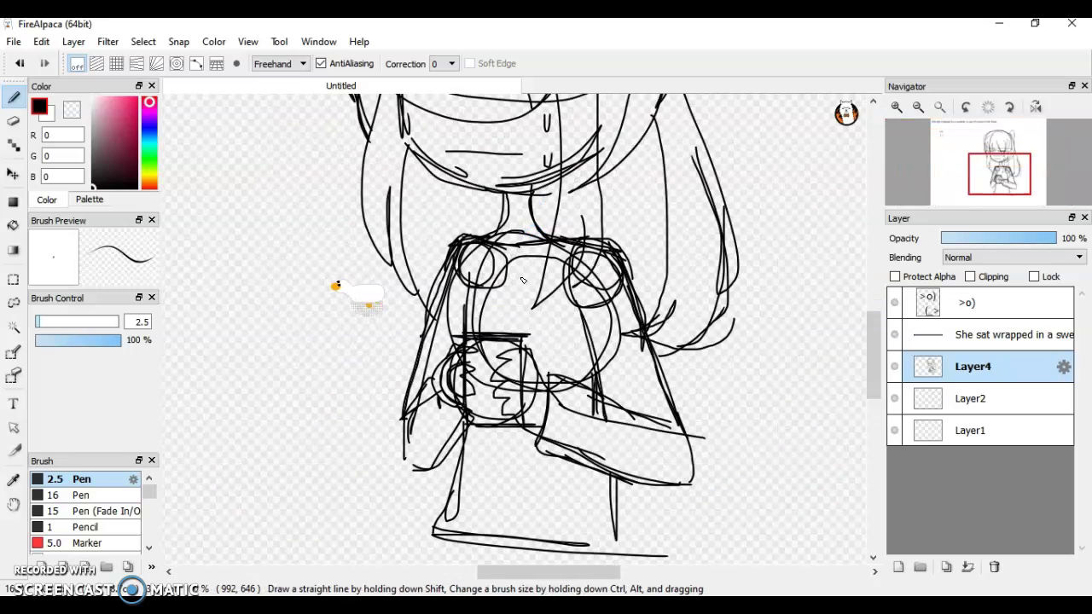
Step: Draw two wavy steam lines rising from the mug toward the girl's face
drag(496, 332, 469, 192)
mouse_move(510, 332)
mouse_down()
mouse_move(517, 249)
mouse_move(458, 135)
mouse_up()
scroll(523, 341, down, 3)
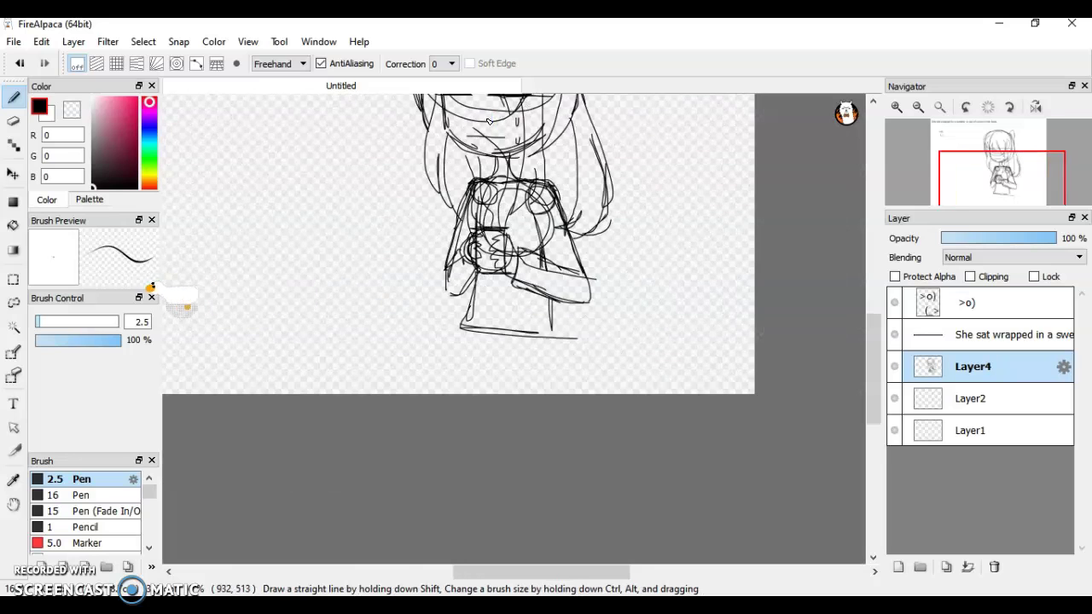
Step: Draw the seated girl's bent legs from the hem down to the canvas's lower edge, with knees pointing left
scroll(487, 276, up, 3)
mouse_move(438, 216)
mouse_down()
mouse_move(317, 294)
mouse_move(352, 352)
mouse_up()
drag(500, 246, 504, 352)
key(ctrl+z)
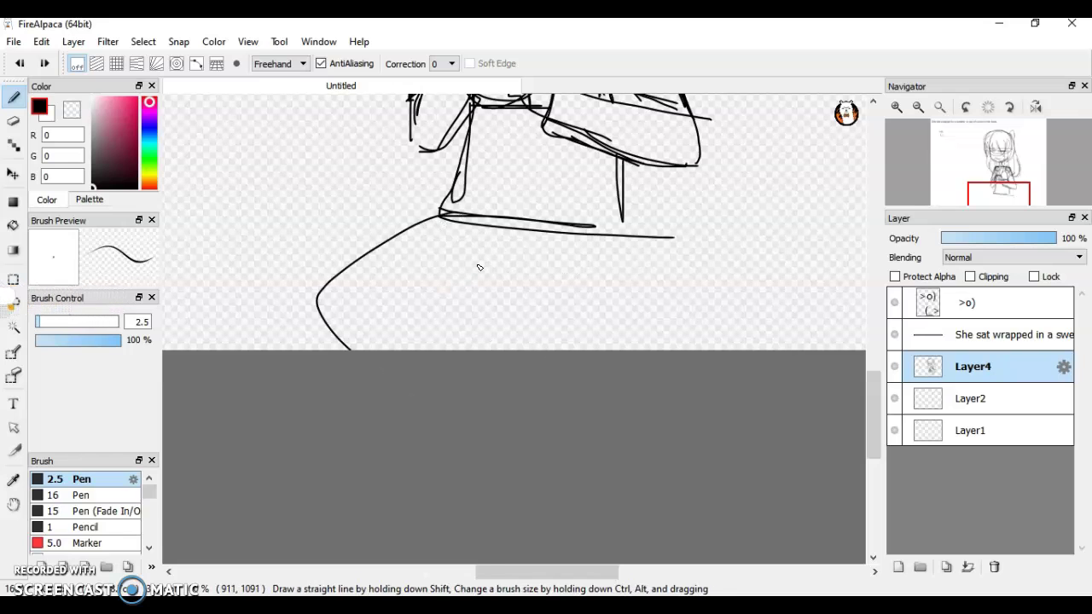
mouse_move(636, 213)
mouse_down()
mouse_move(568, 307)
mouse_move(586, 304)
mouse_move(527, 330)
mouse_up()
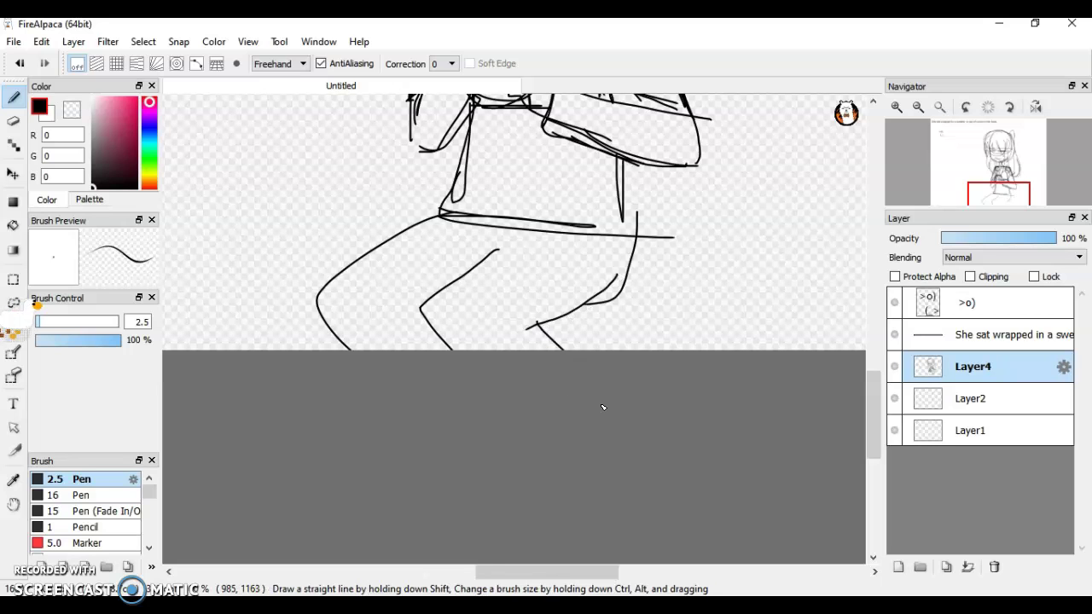
Step: Draw a tall oval fan head with doubled outlines at the canvas's left edge, facing the girl
scroll(489, 407, down, 2)
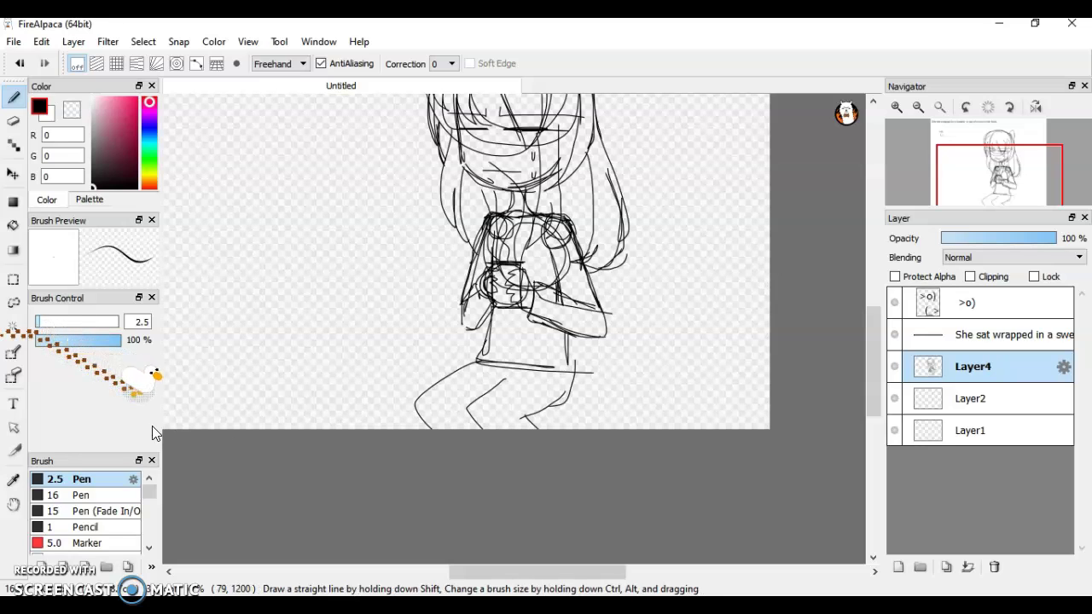
scroll(424, 343, down, 2)
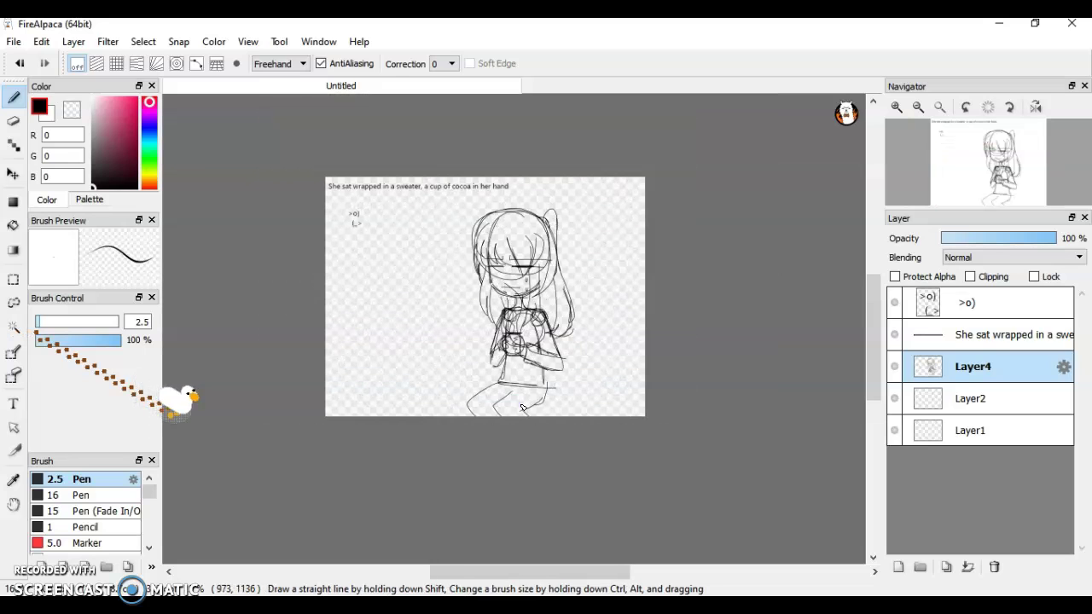
scroll(424, 343, up, 2)
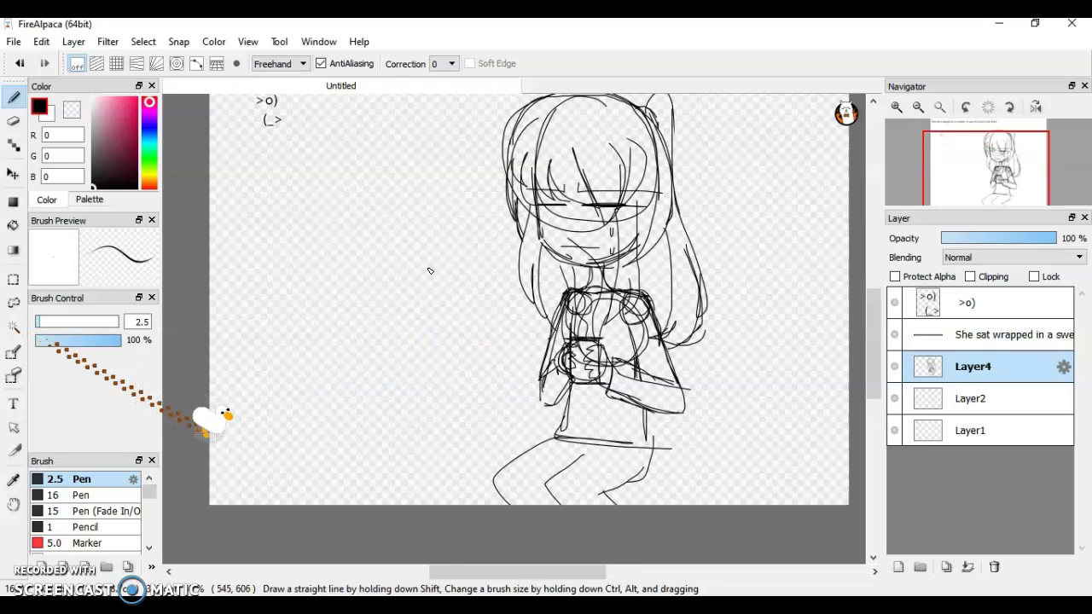
mouse_move(277, 243)
mouse_down()
mouse_move(213, 297)
mouse_move(332, 345)
mouse_move(267, 216)
mouse_move(297, 407)
mouse_move(329, 289)
mouse_move(221, 248)
mouse_up()
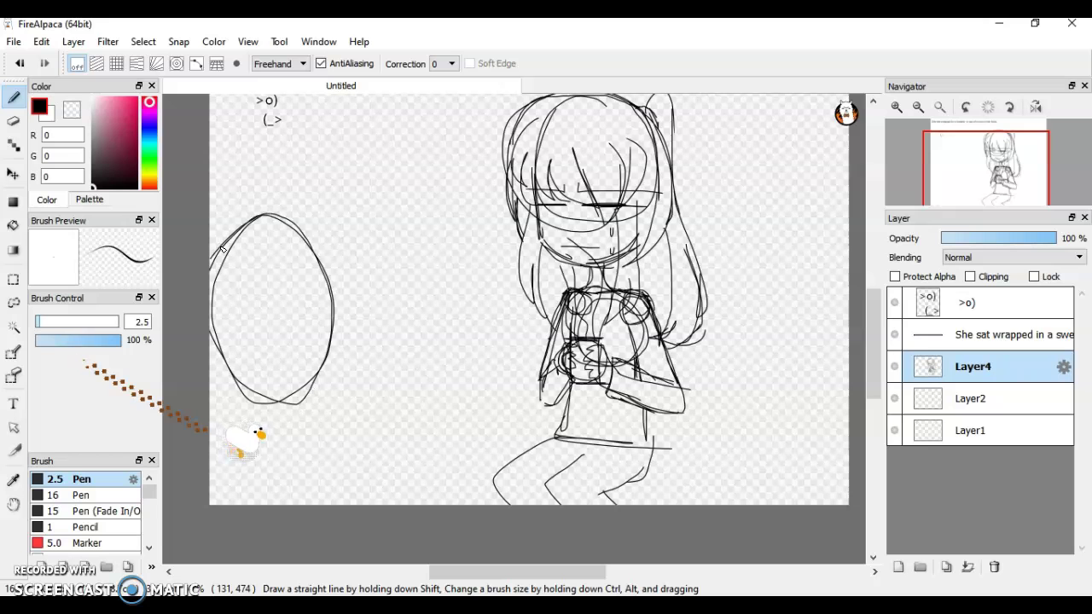
scroll(398, 275, down, 2)
scroll(384, 269, up, 2)
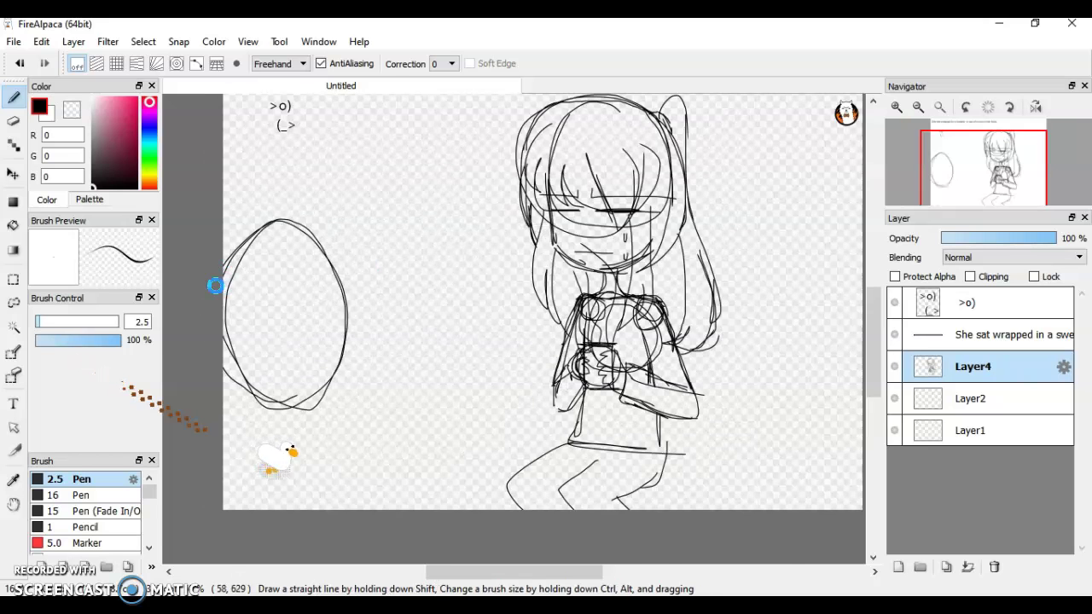
Step: Draw the fan's flared stand and flat base beneath the oval head
scroll(224, 286, up, 2)
scroll(447, 220, down, 2)
scroll(379, 403, up, 1)
drag(409, 336, 501, 452)
mouse_move(352, 336)
mouse_down()
mouse_move(346, 436)
mouse_move(291, 452)
mouse_move(491, 463)
mouse_move(314, 464)
mouse_up()
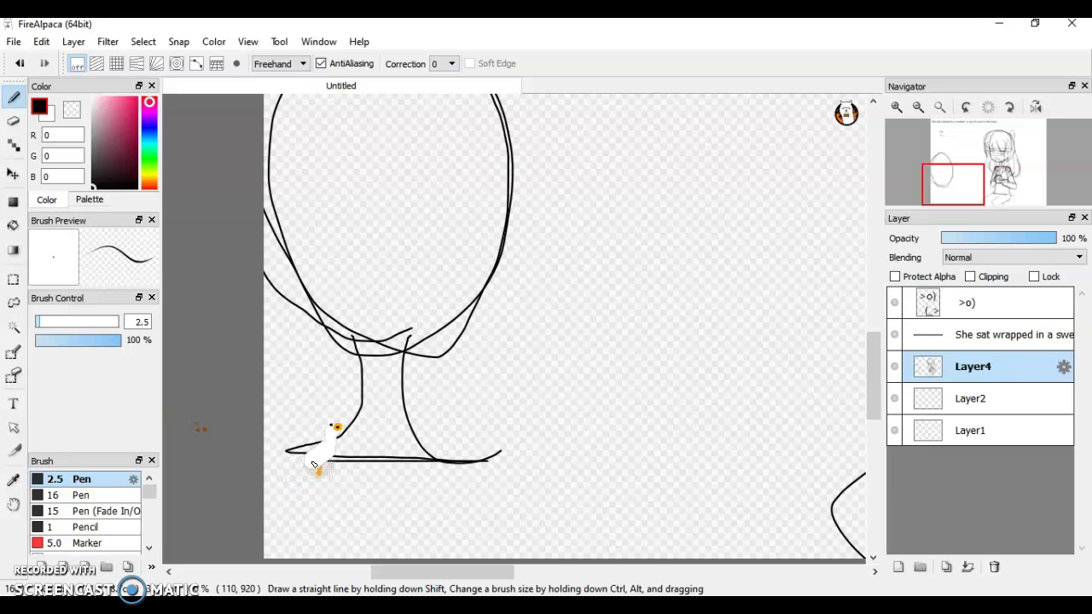
Step: Draw an oval hub inside the fan head with lines and zigzag blades radiating to the rim, plus overlapping grille rings
scroll(455, 353, down, 1)
scroll(482, 151, up, 1)
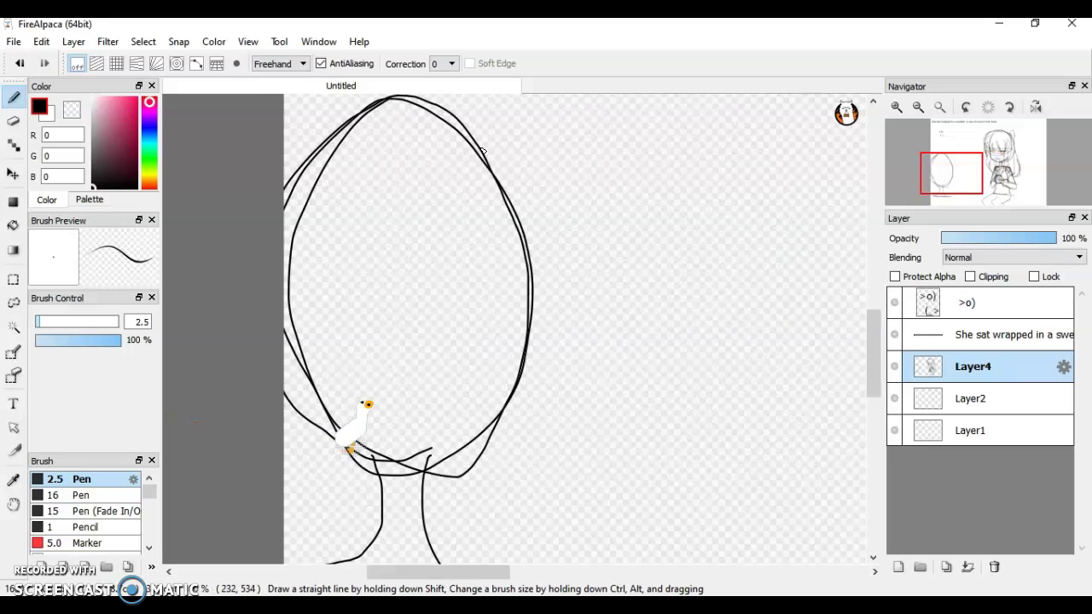
mouse_move(363, 214)
mouse_down()
mouse_move(329, 340)
mouse_move(396, 343)
mouse_move(380, 93)
mouse_up()
drag(372, 218, 317, 140)
drag(353, 281, 282, 269)
drag(337, 314, 284, 369)
drag(376, 344, 376, 482)
drag(391, 318, 469, 456)
drag(484, 308, 409, 230)
mouse_move(492, 253)
mouse_down()
mouse_move(421, 239)
mouse_move(440, 96)
mouse_up()
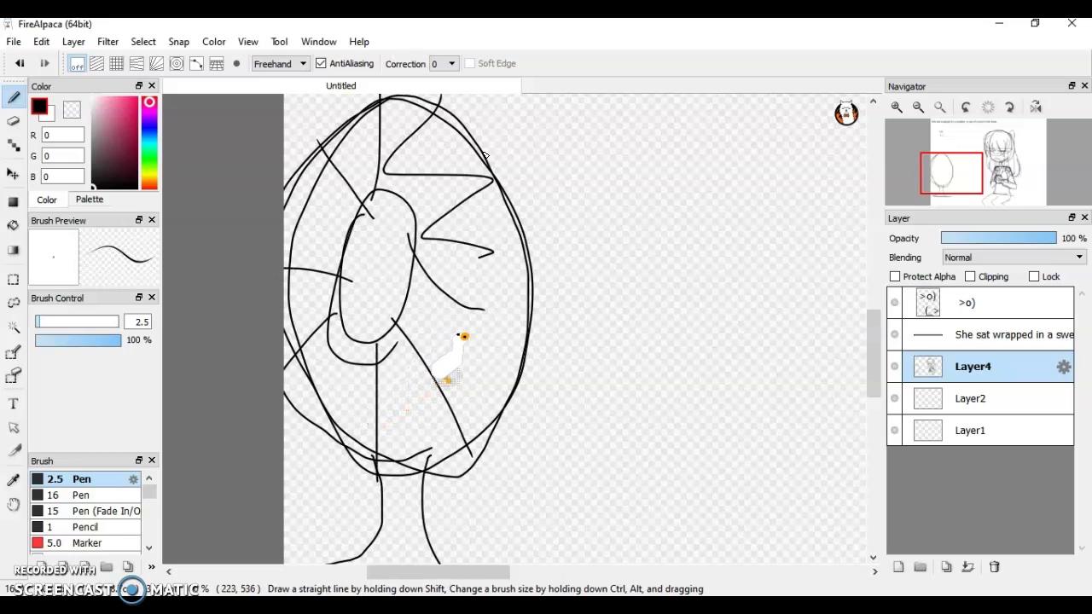
mouse_move(357, 128)
mouse_down()
mouse_move(479, 256)
mouse_move(431, 137)
mouse_move(380, 475)
mouse_up()
scroll(409, 411, down, 1)
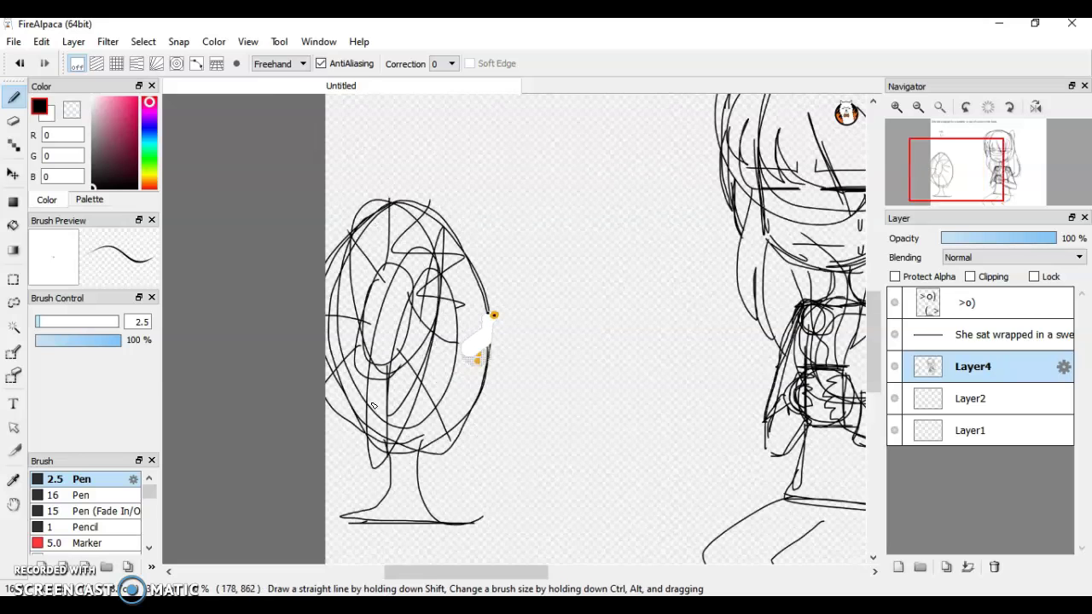
Step: Draw two wavy wind lines from the fan toward the girl and a table outline beneath the fan's base
scroll(373, 406, down, 1)
drag(469, 257, 645, 280)
drag(548, 385, 627, 395)
scroll(385, 223, down, 1)
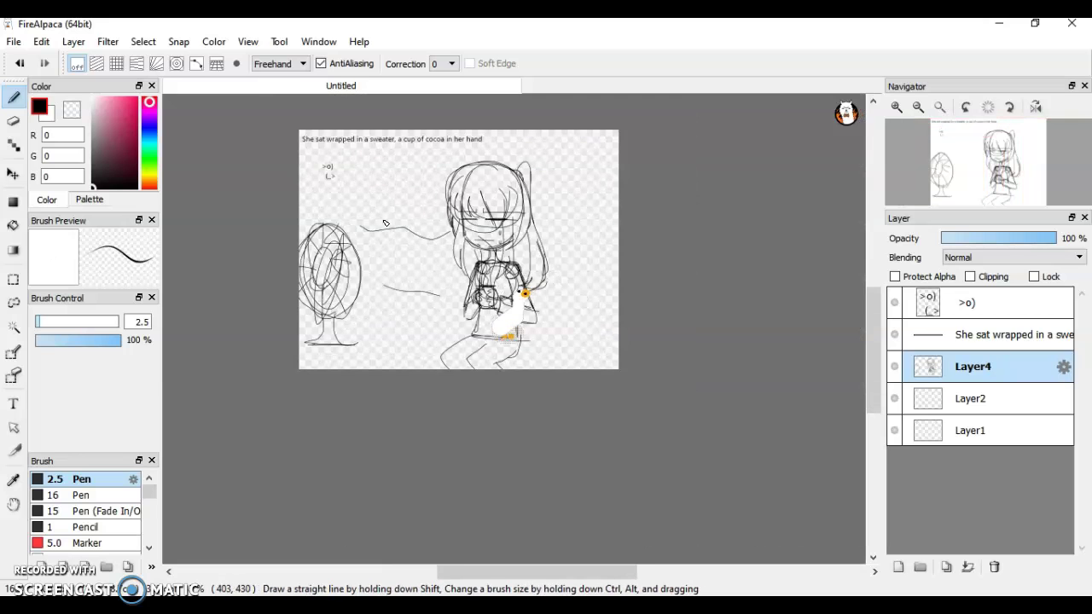
scroll(378, 269, up, 1)
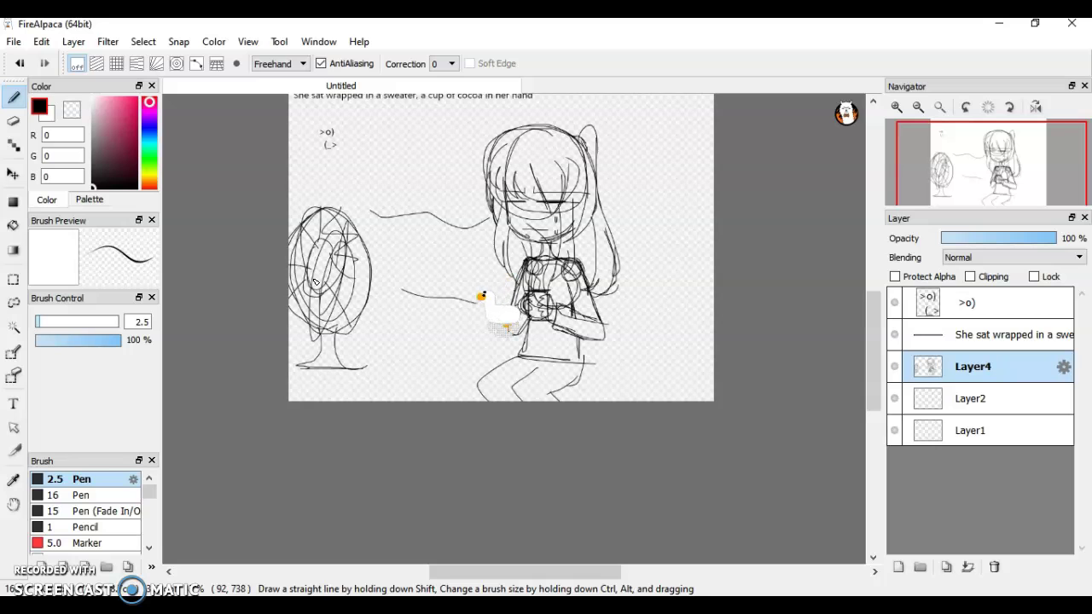
click(939, 107)
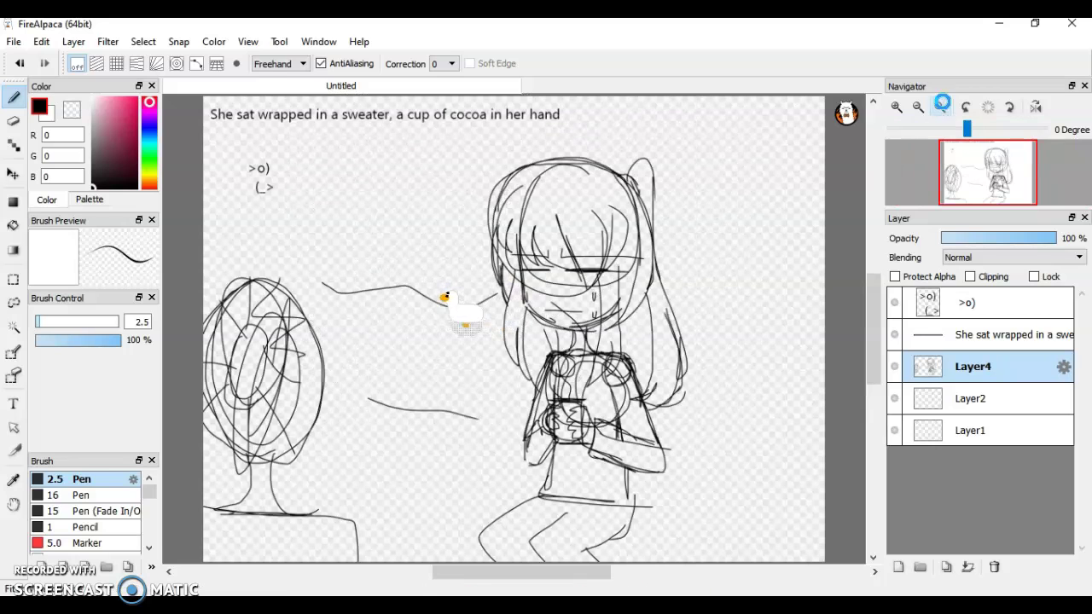